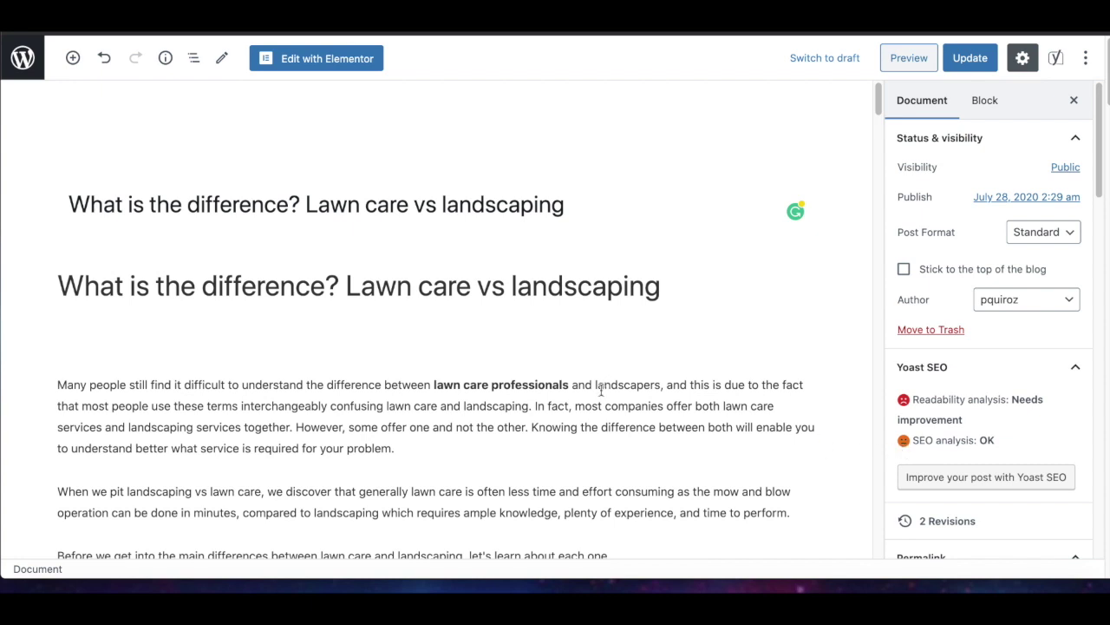
- Review the Yoast SEO analysis results for the post, including the problems, improvements and good results
drag(1100, 157, 1085, 116)
drag(875, 104, 868, 432)
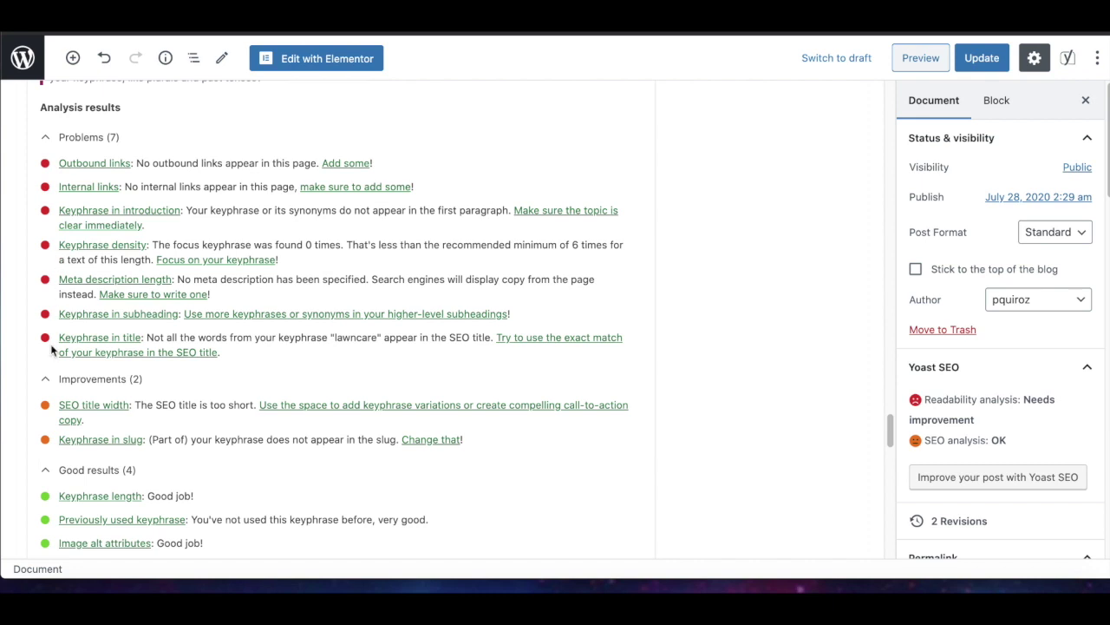
scroll(60, 455, down, 3)
scroll(76, 291, up, 2)
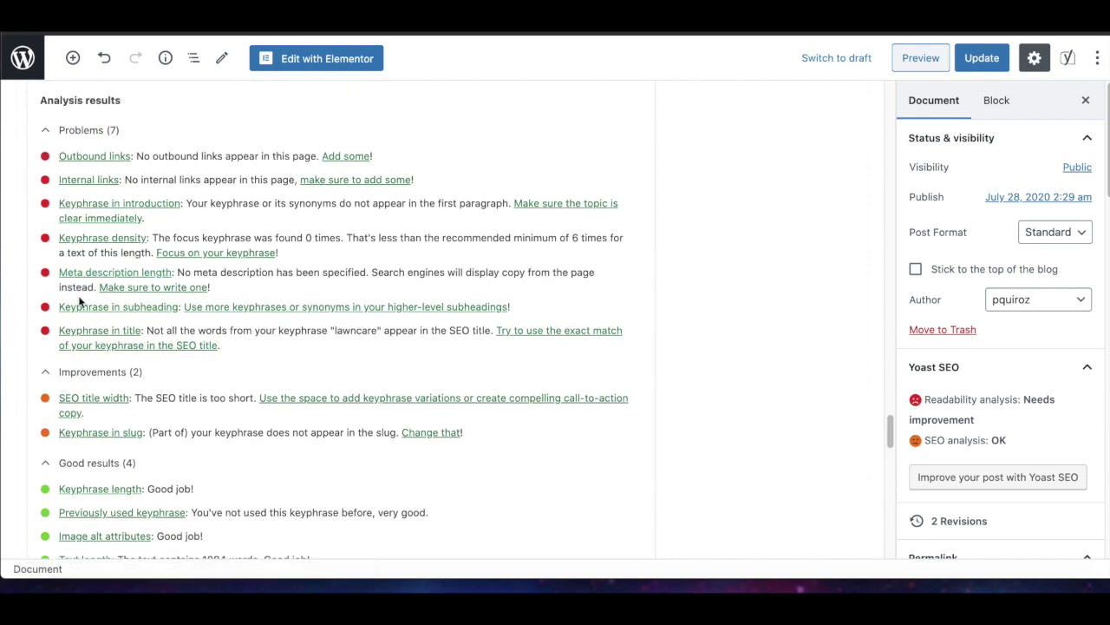
scroll(137, 382, up, 1)
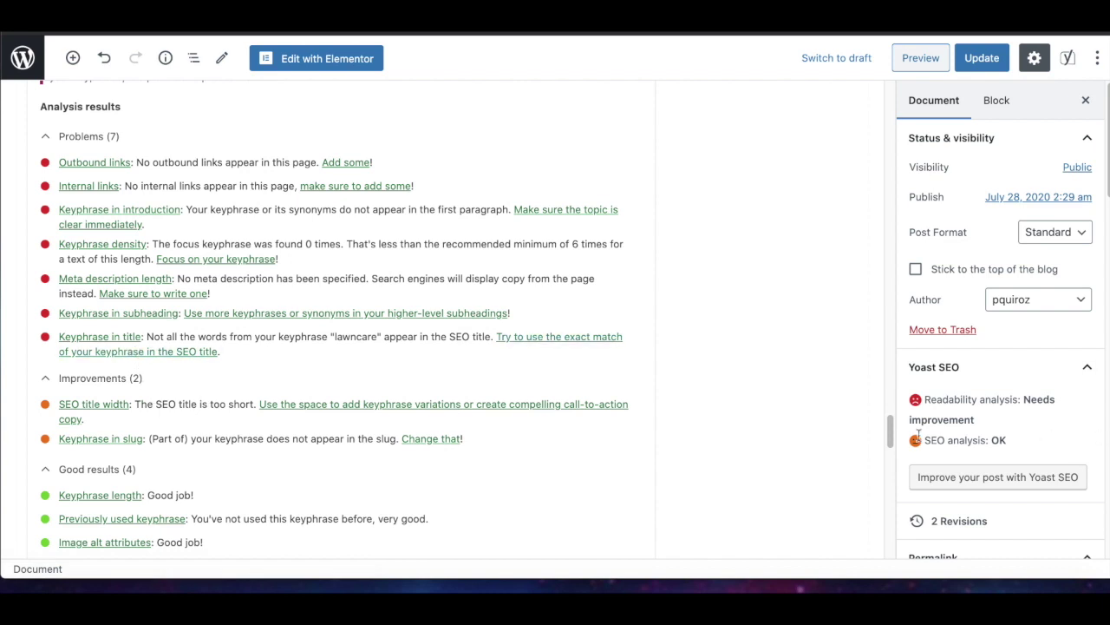
scroll(187, 340, up, 8)
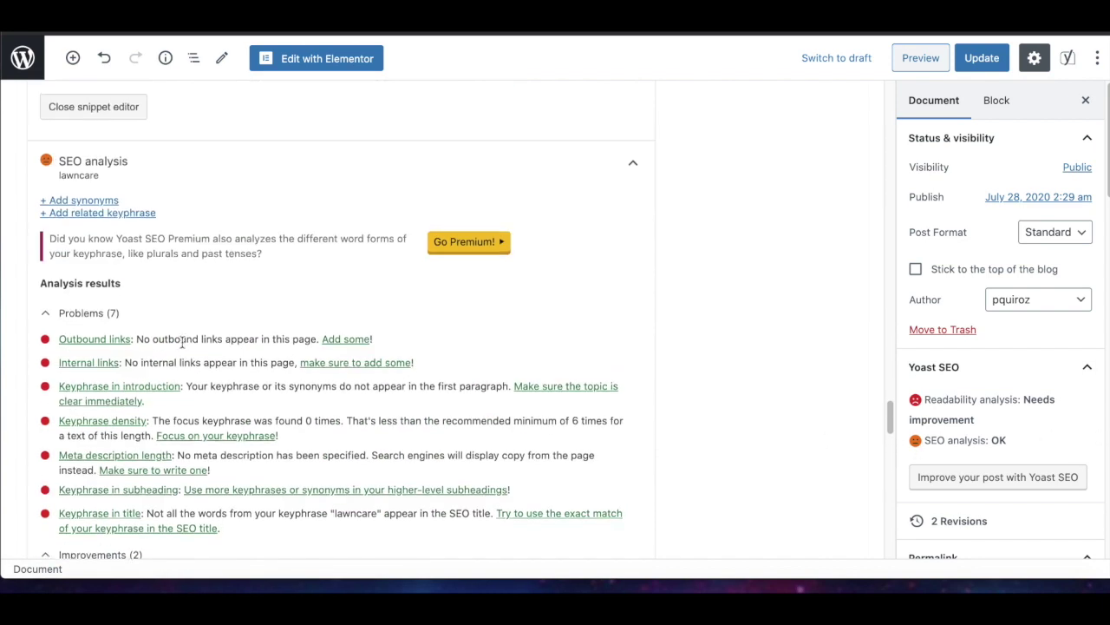
scroll(182, 343, up, 4)
scroll(354, 359, down, 3)
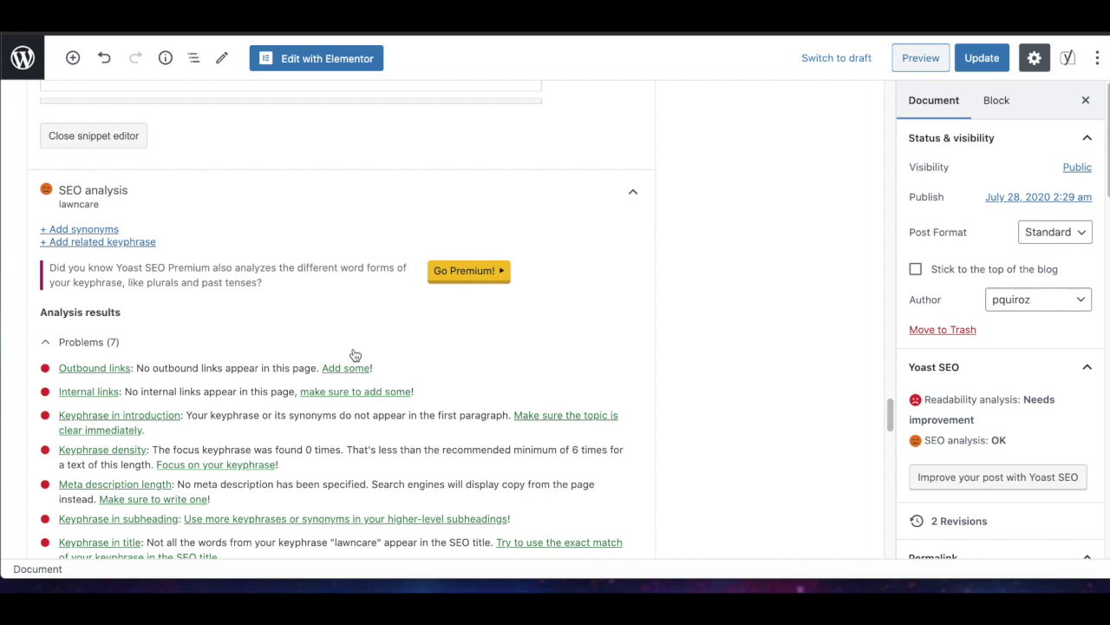
scroll(290, 340, down, 1)
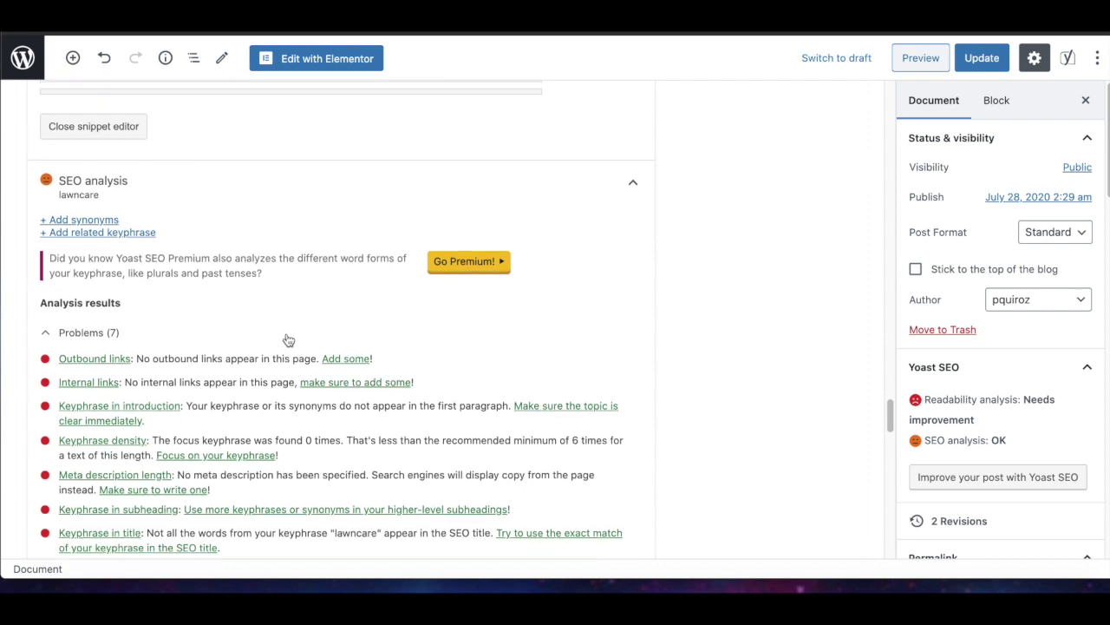
scroll(289, 340, down, 3)
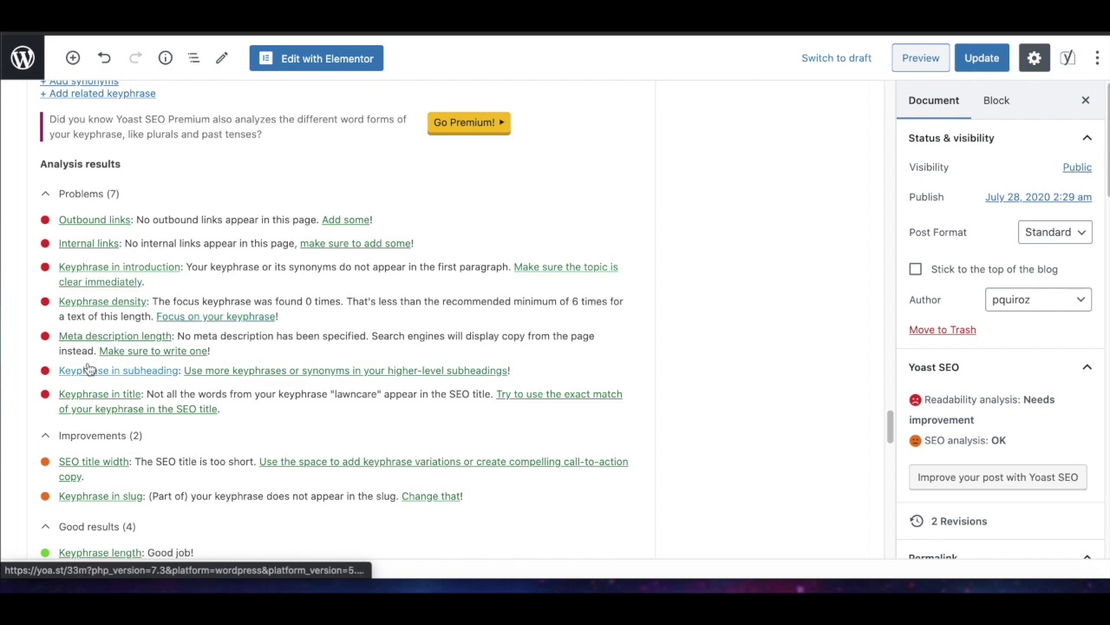
scroll(87, 368, up, 1)
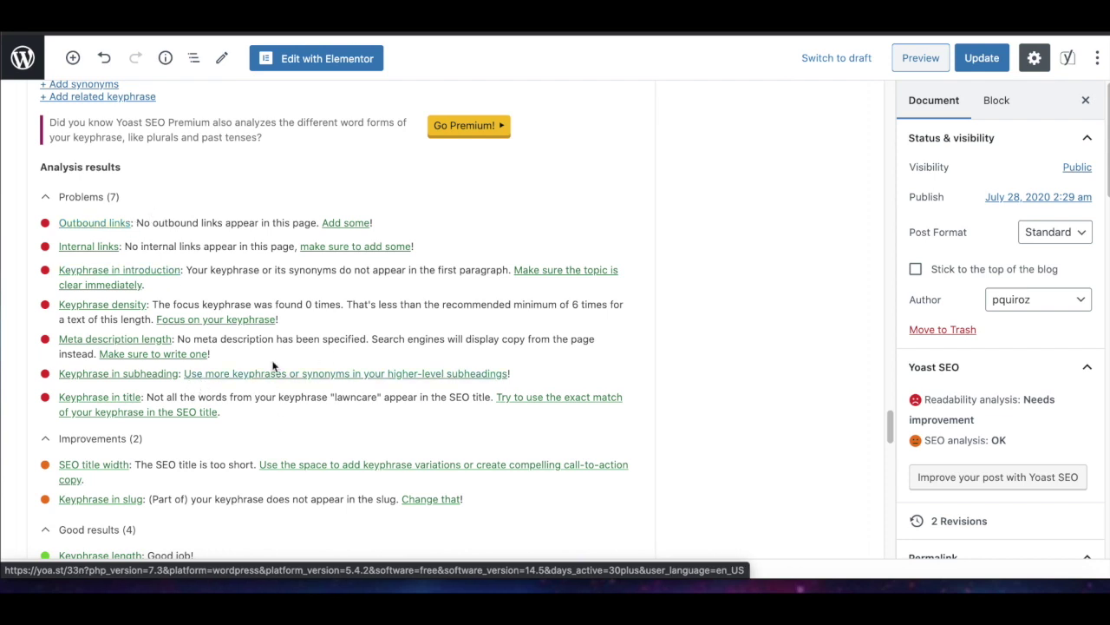
- Look through the post for outbound link text and examine "high-quality fertilizers" under Fertilization and Weed Control
scroll(273, 366, up, 15)
scroll(272, 366, down, 10)
scroll(273, 365, up, 4)
scroll(287, 352, up, 9)
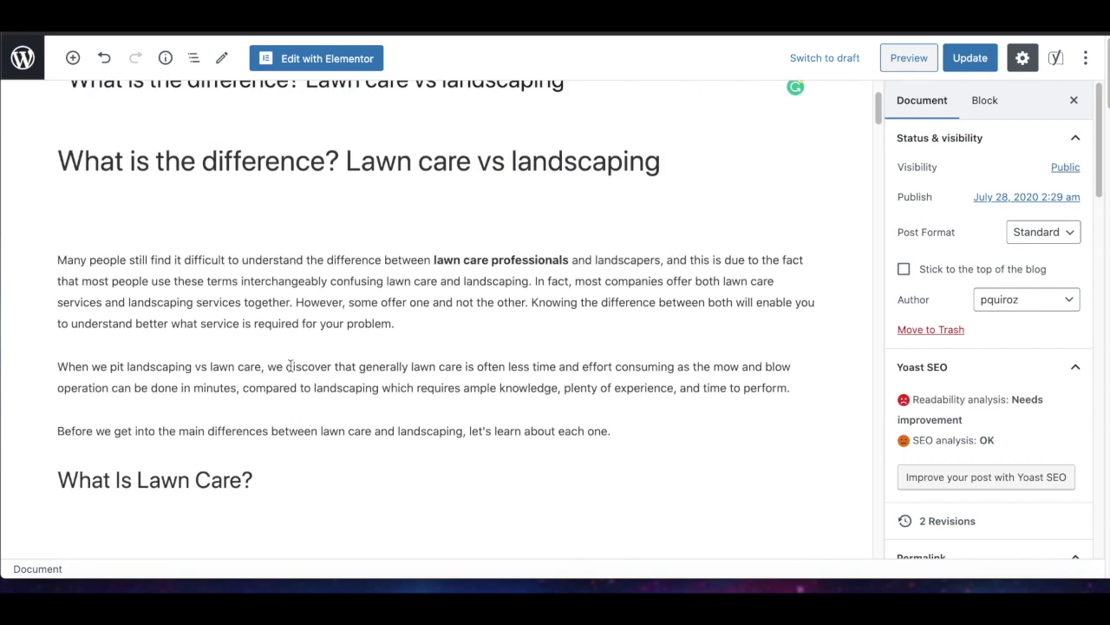
scroll(290, 364, down, 8)
scroll(291, 371, down, 10)
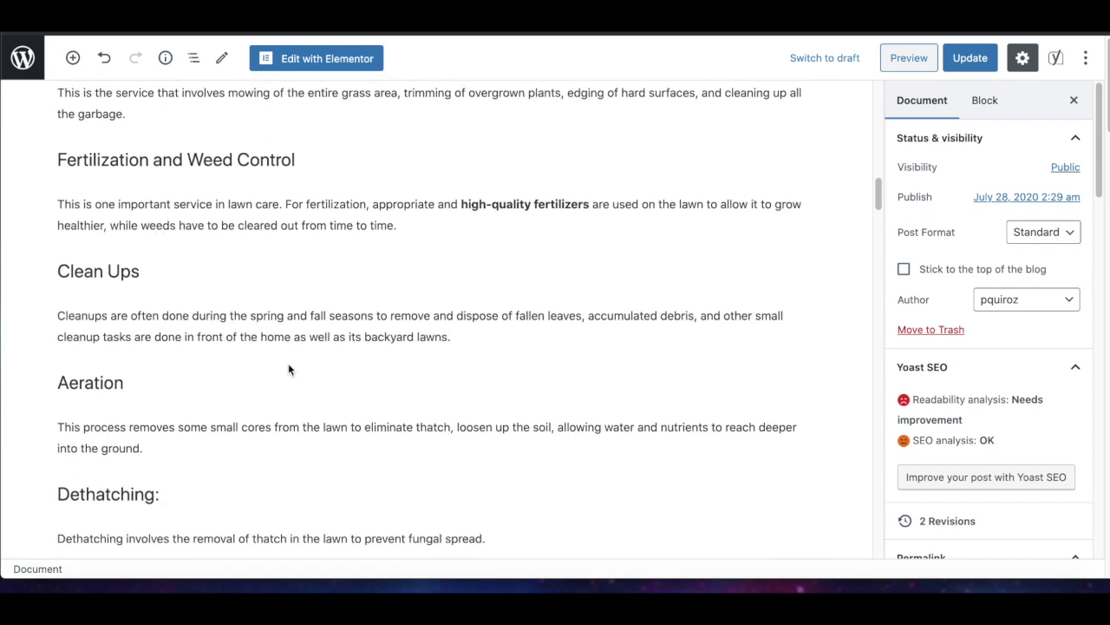
scroll(287, 364, up, 3)
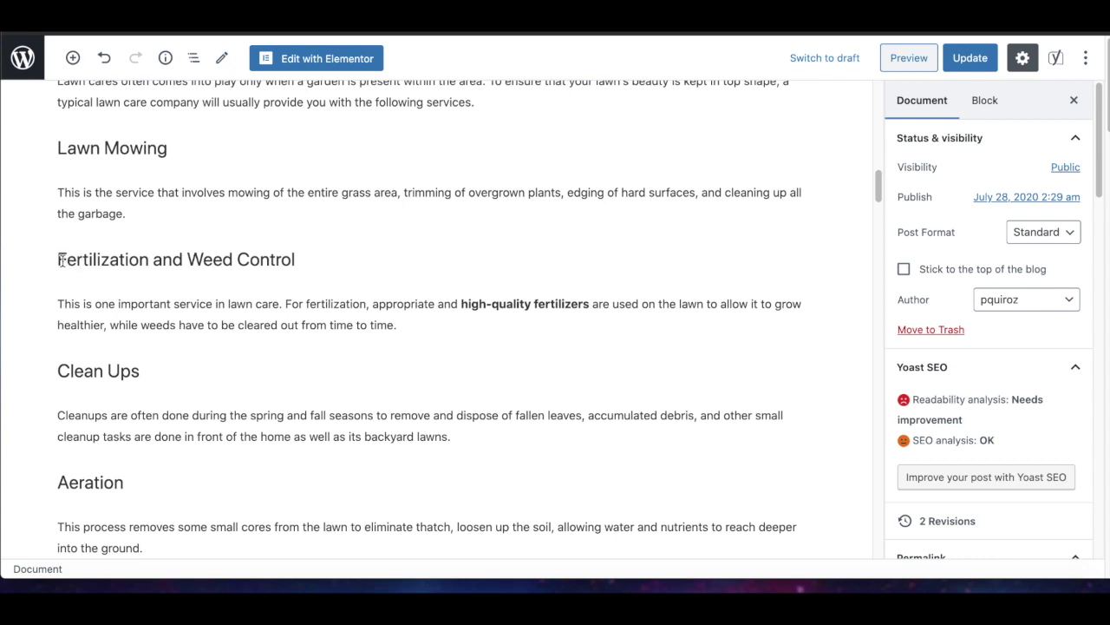
drag(58, 260, 292, 260)
click(354, 302)
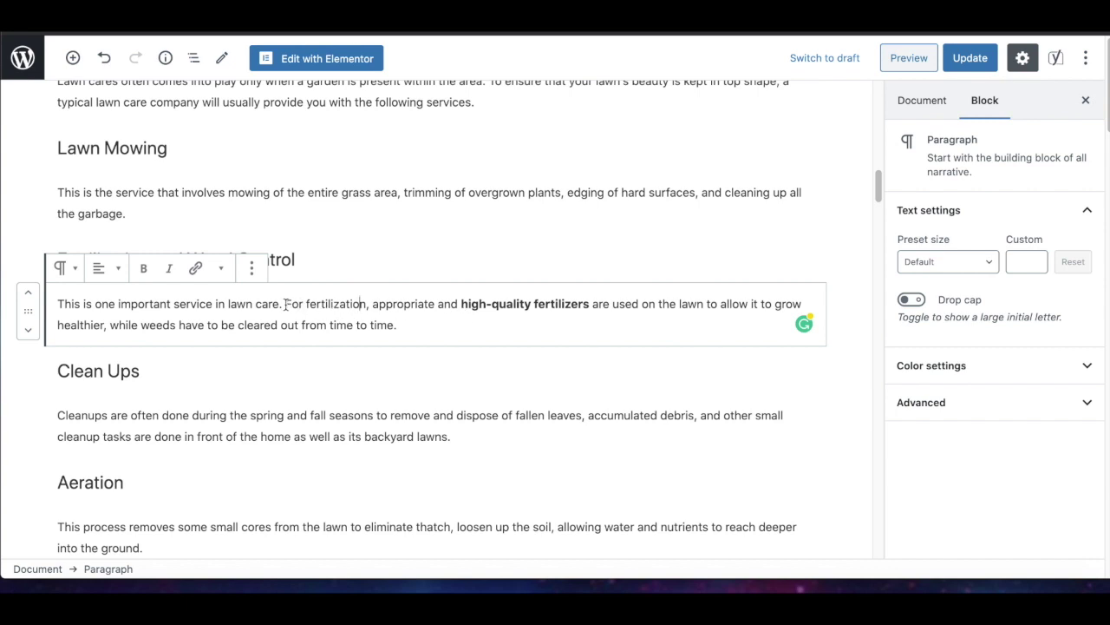
drag(463, 304, 591, 305)
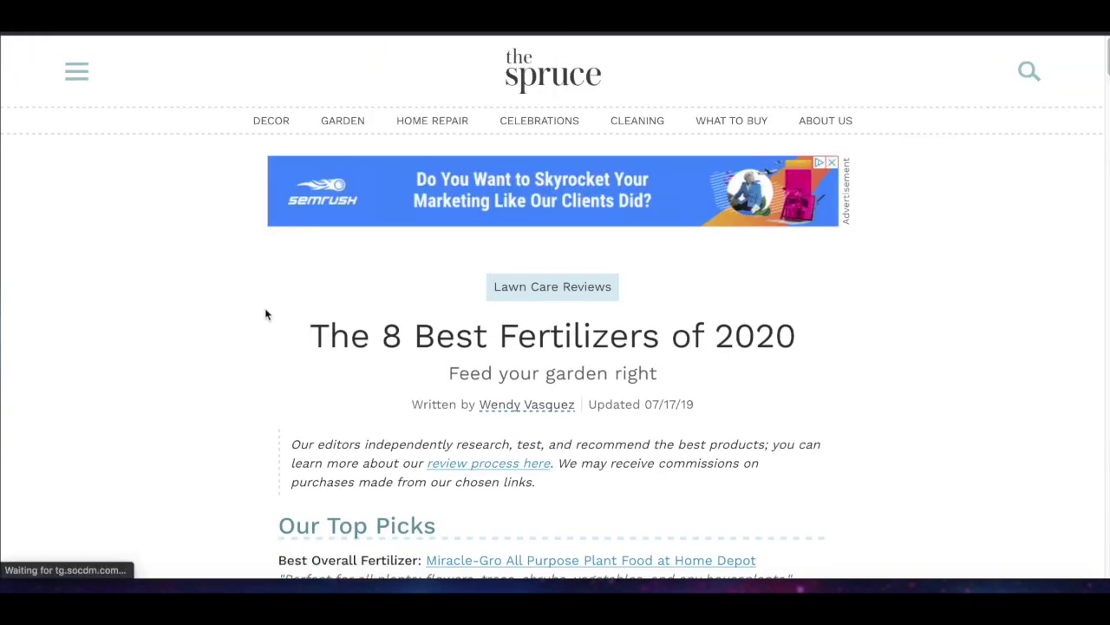
- Examine The Spruce article "The 8 Best Fertilizers of 2020", including its title and top picks, as a link source
scroll(265, 314, down, 2)
scroll(262, 318, down, 8)
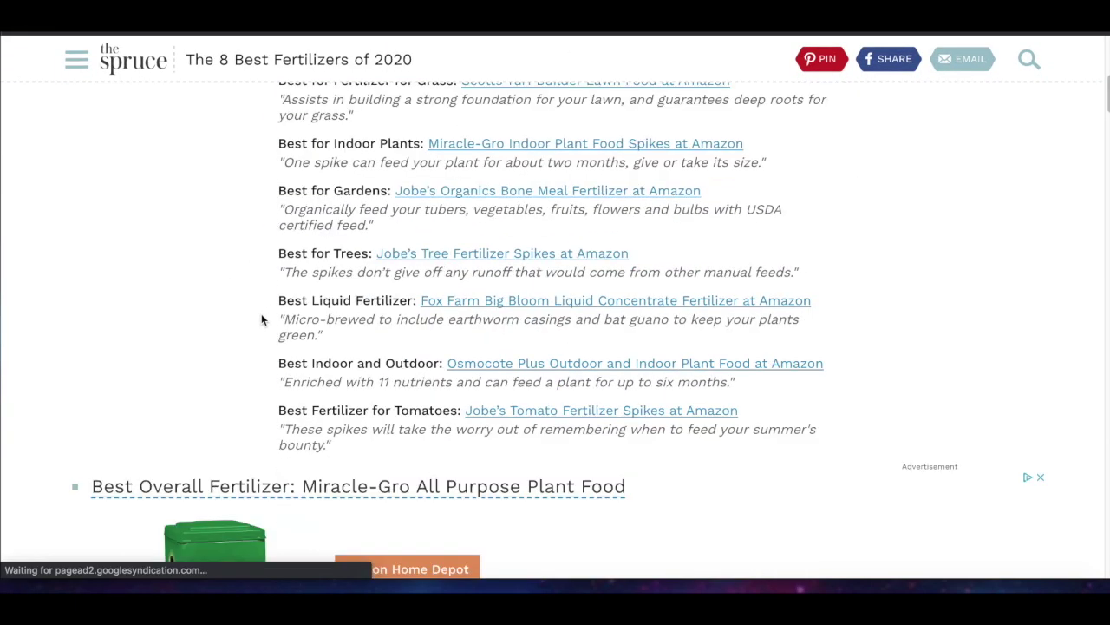
scroll(261, 318, down, 10)
scroll(262, 319, up, 20)
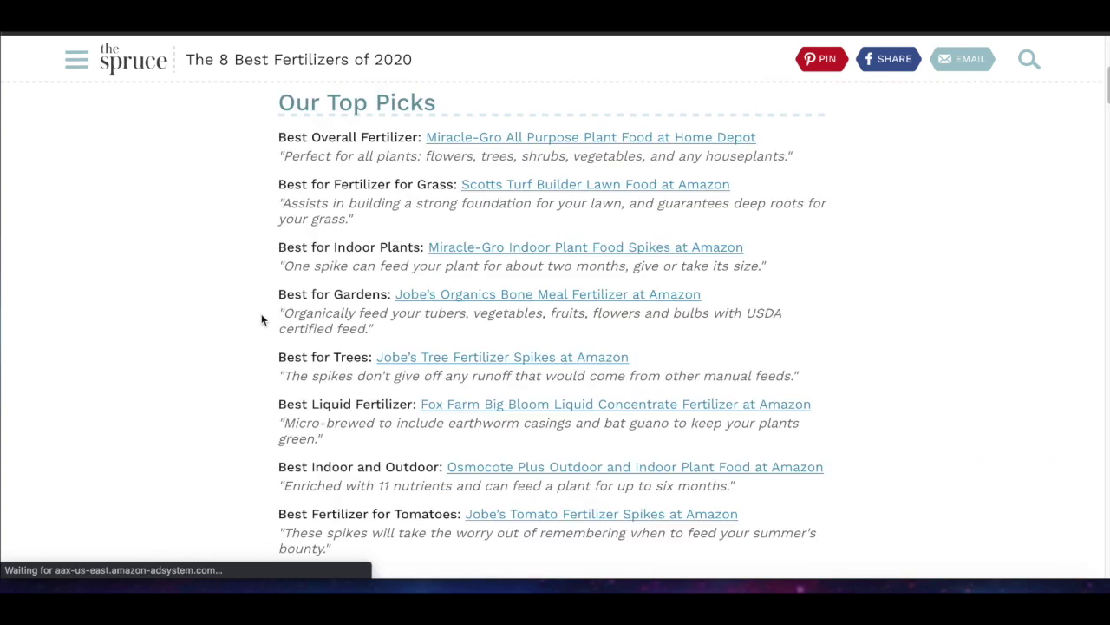
drag(323, 335, 824, 340)
click(753, 337)
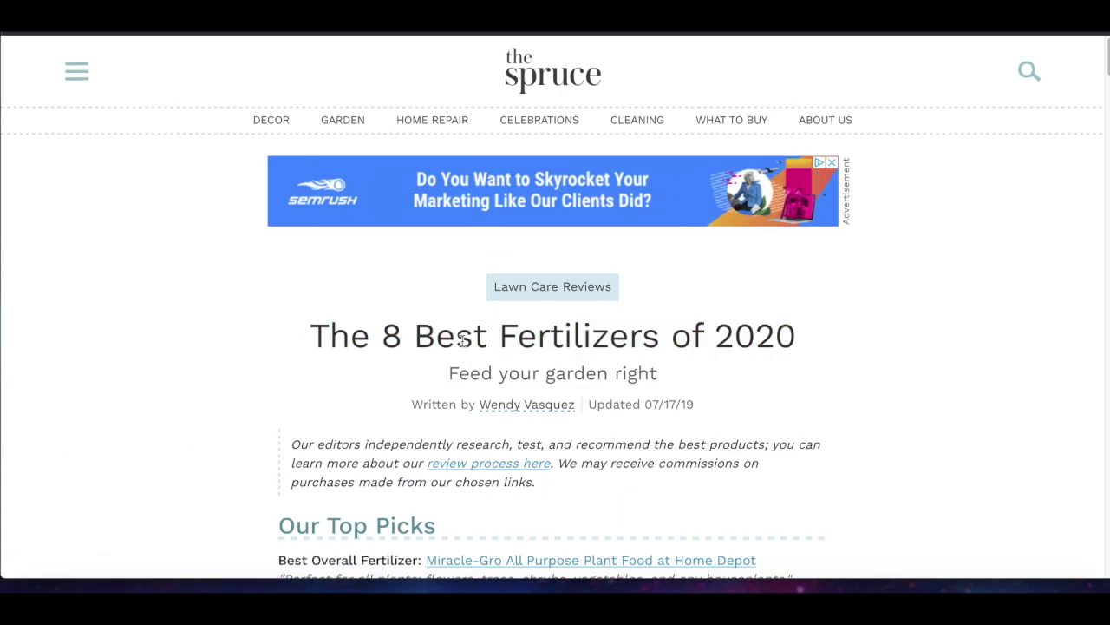
drag(317, 335, 806, 328)
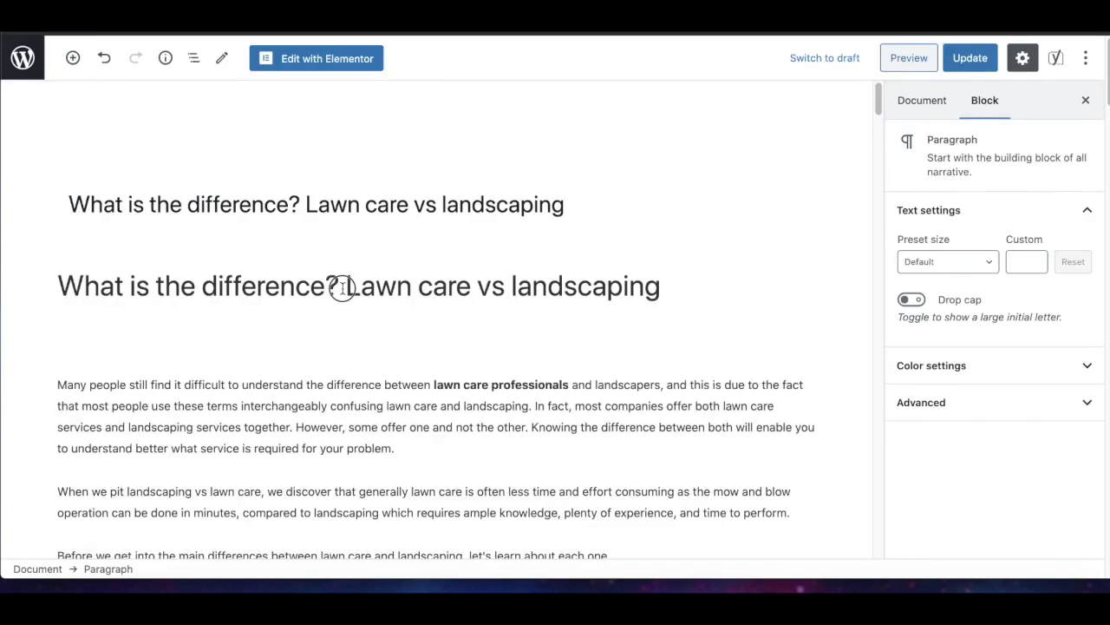
- Compare the post's own "Lawn care vs landscaping" heading and sections with the fertilizer article's topic
drag(342, 285, 683, 289)
click(668, 289)
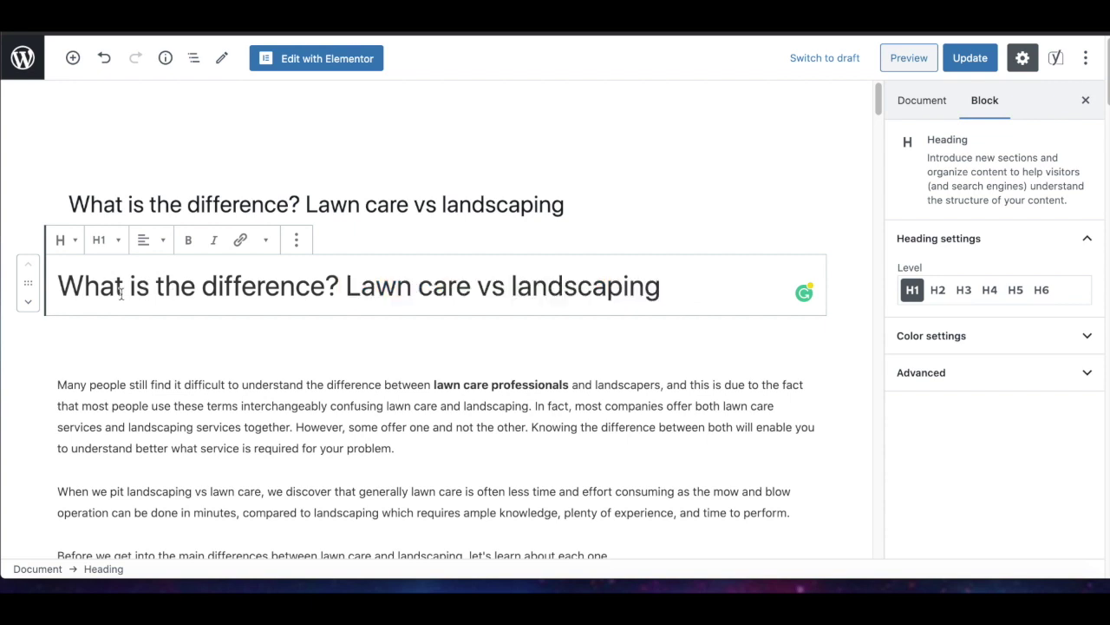
scroll(384, 412, down, 1)
scroll(384, 412, down, 15)
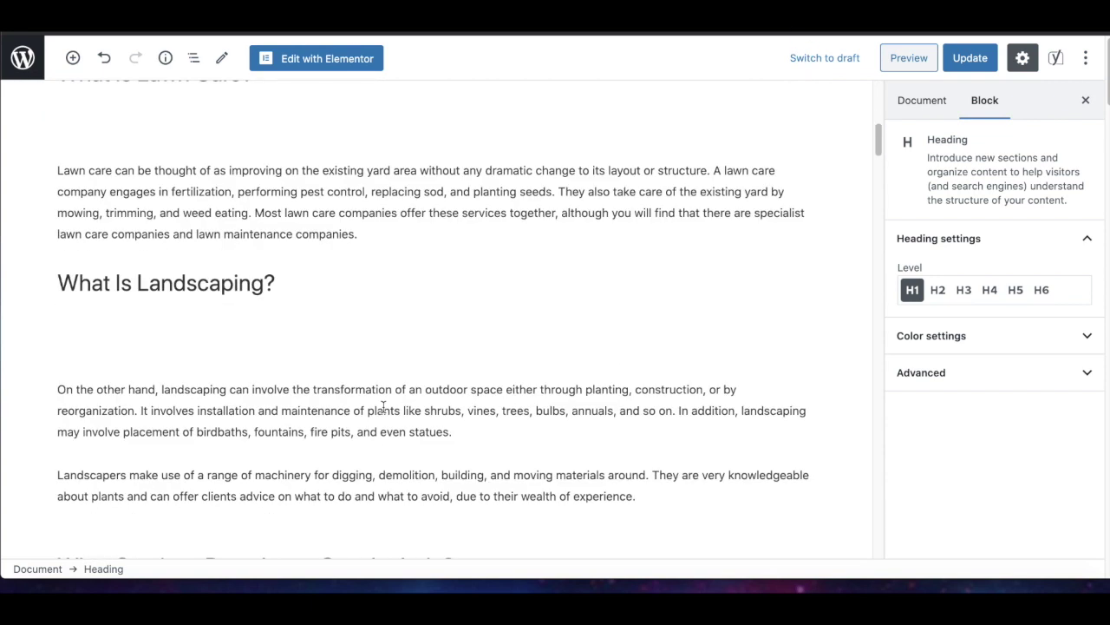
scroll(384, 408, down, 3)
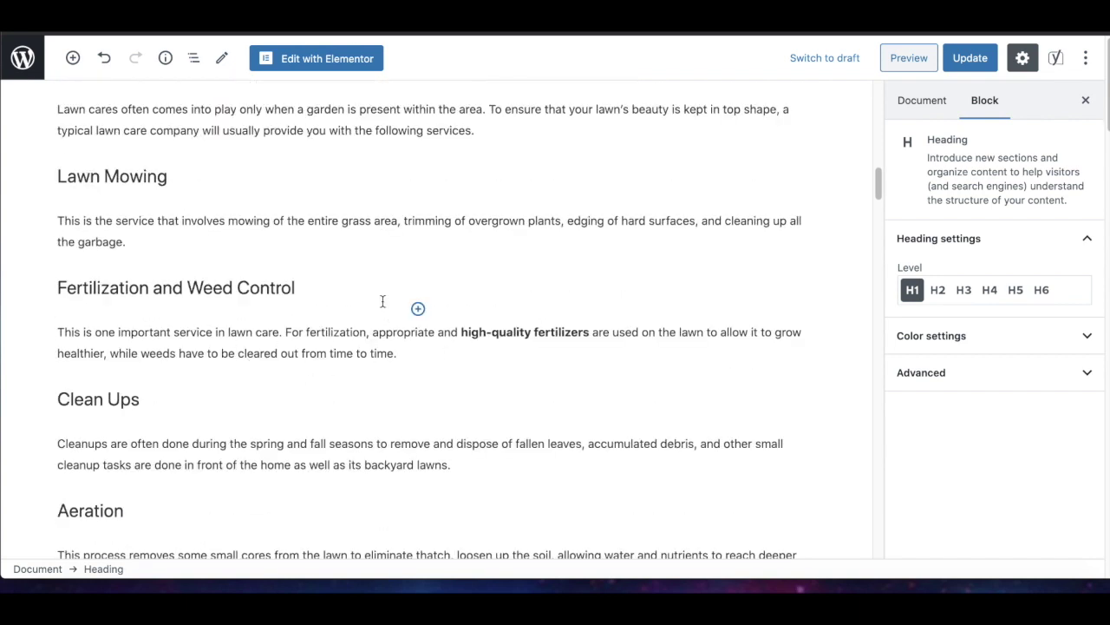
scroll(531, 293, down, 2)
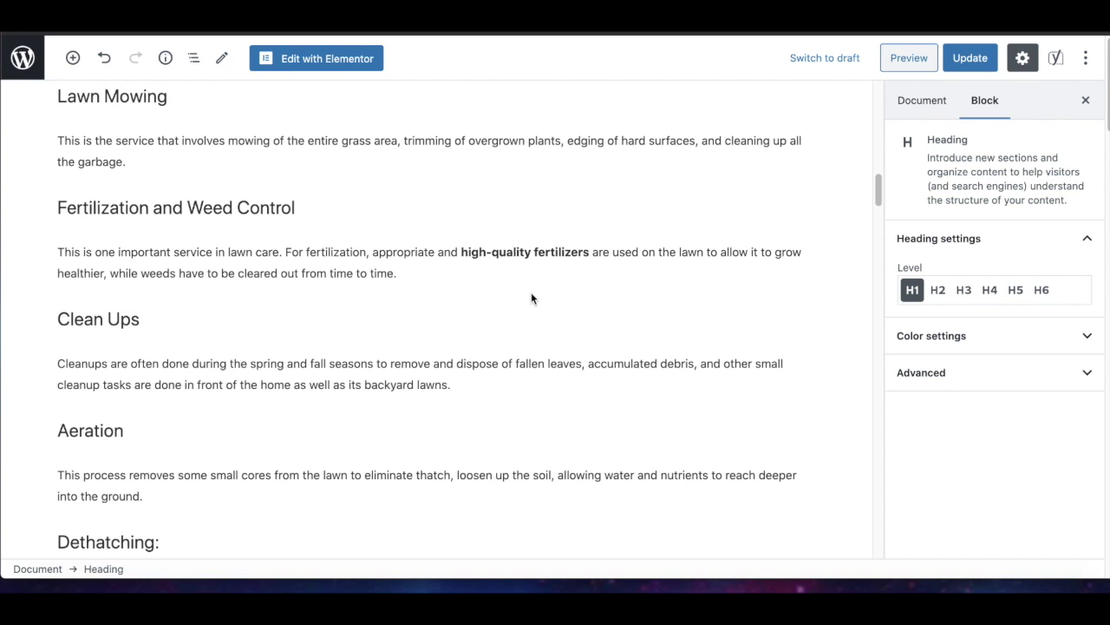
scroll(531, 295, up, 1)
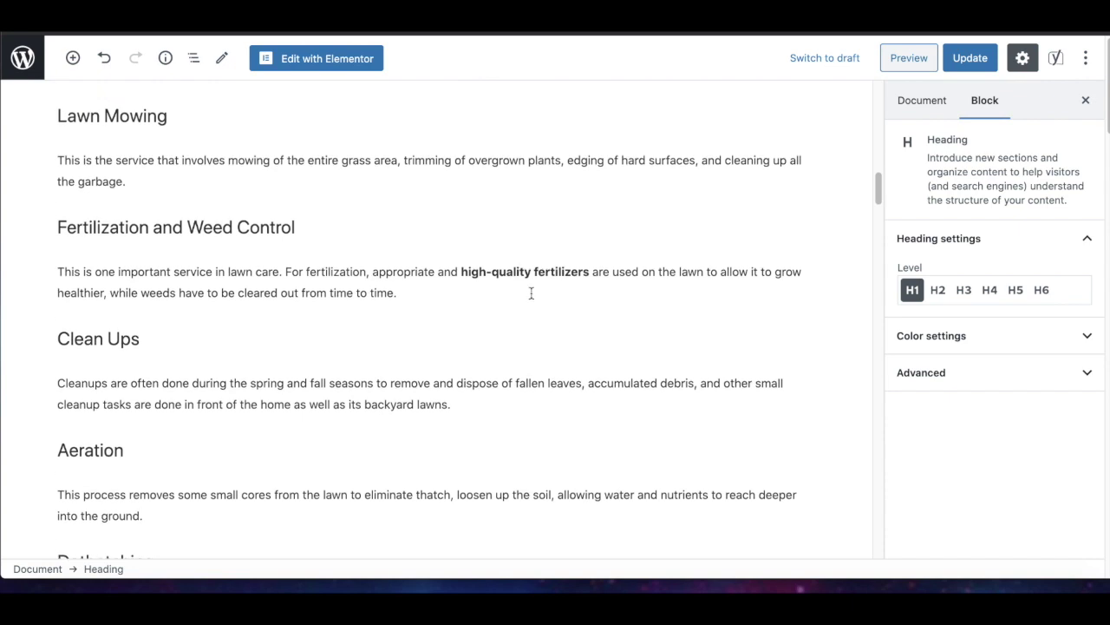
click(458, 36)
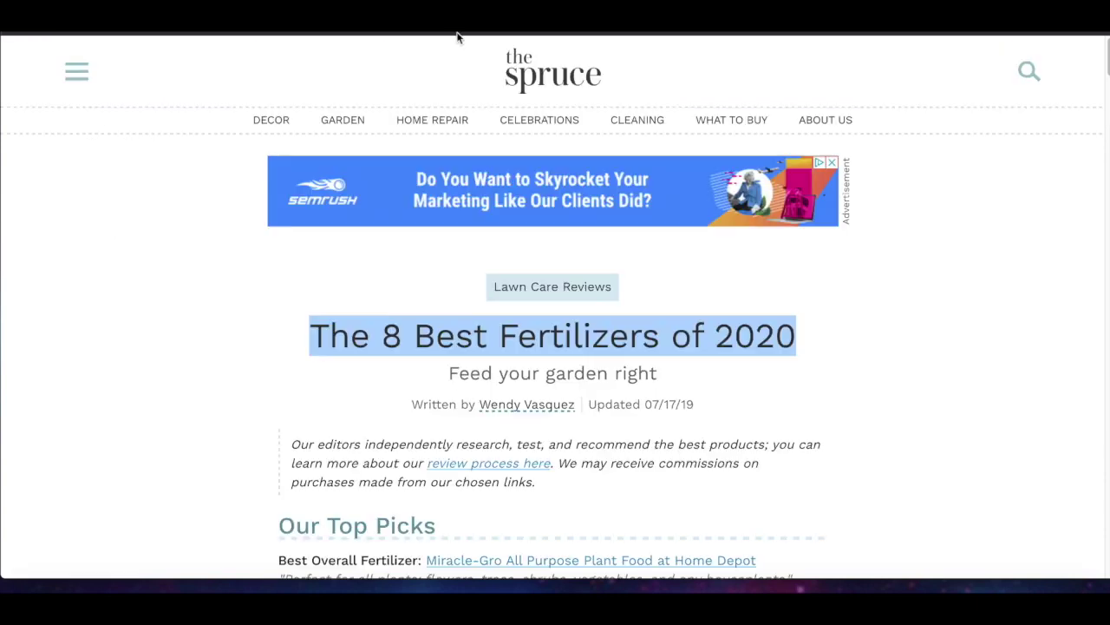
click(455, 31)
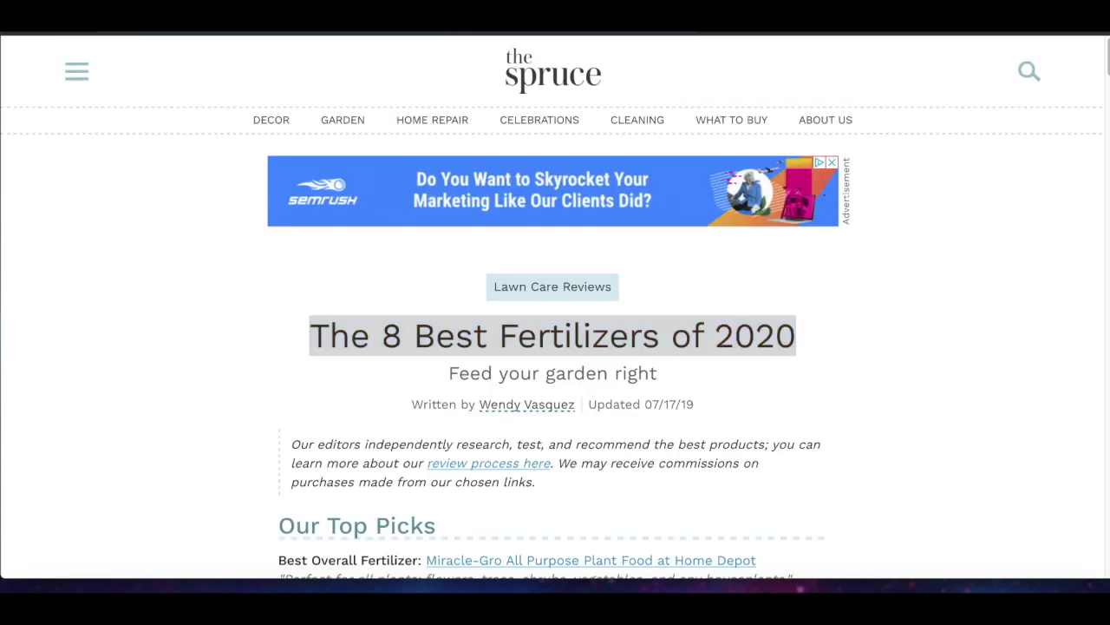
key(alt+Tab)
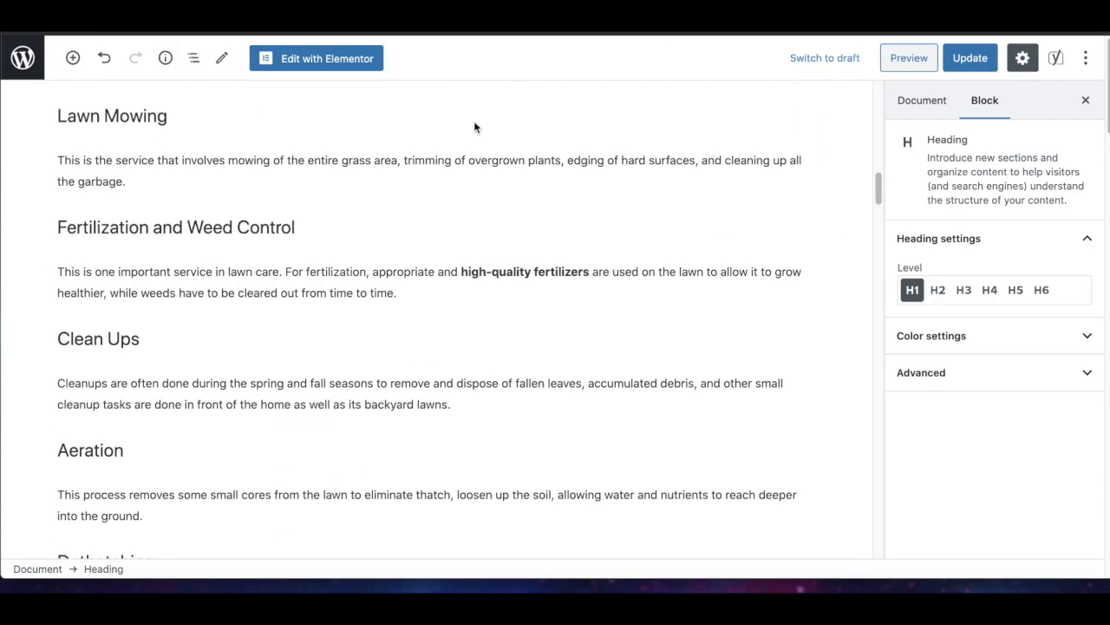
drag(461, 271, 587, 272)
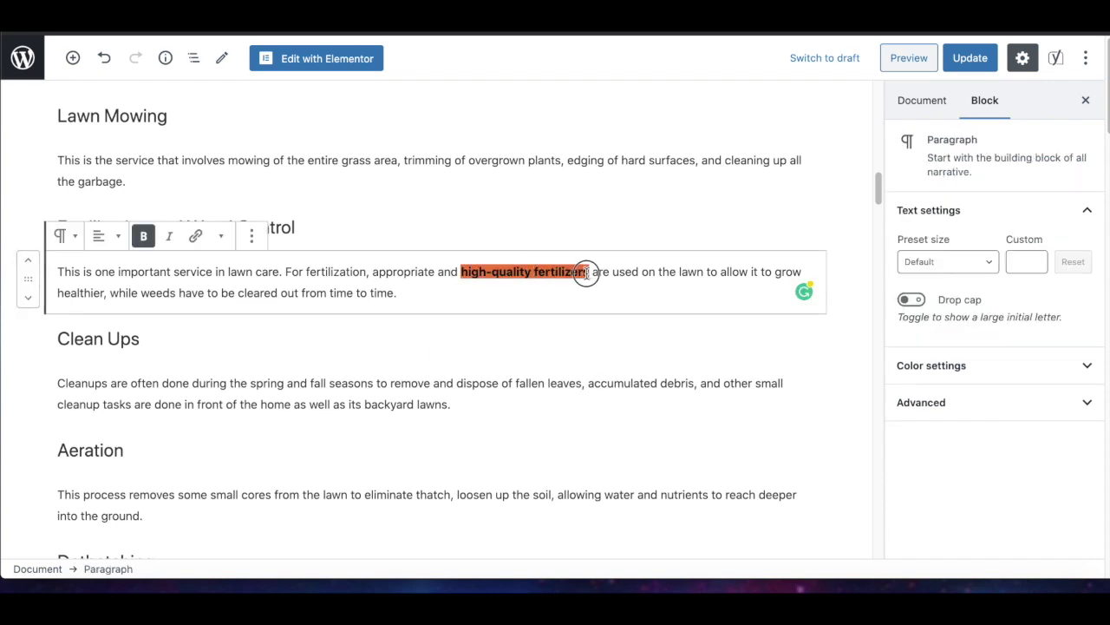
click(196, 238)
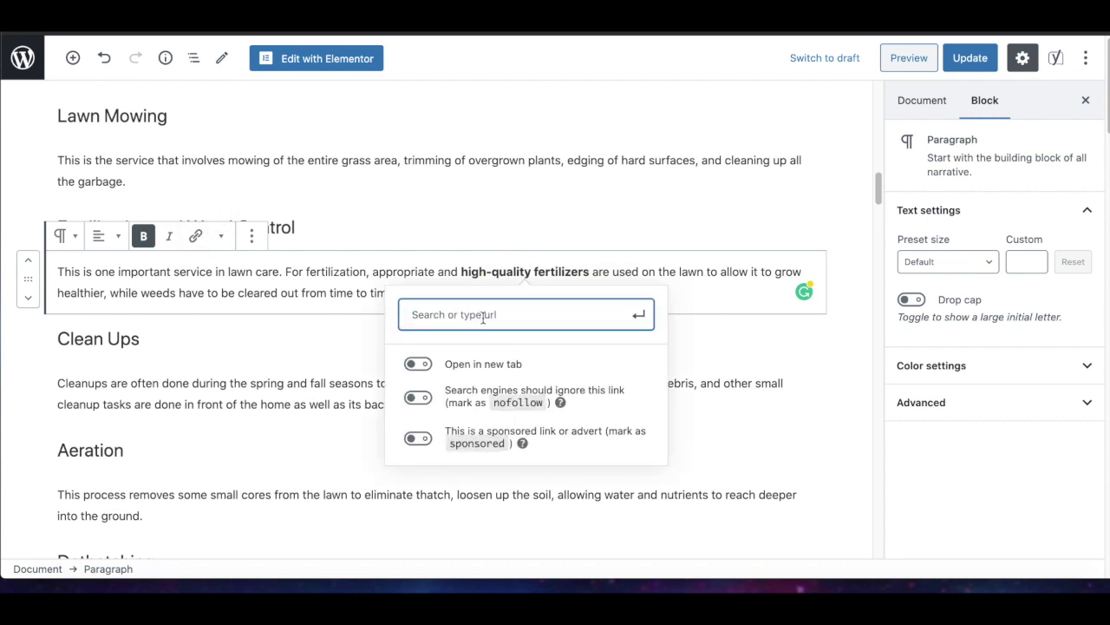
text(https://www.thespruce.com/best-fertilizers-4154248)
click(642, 315)
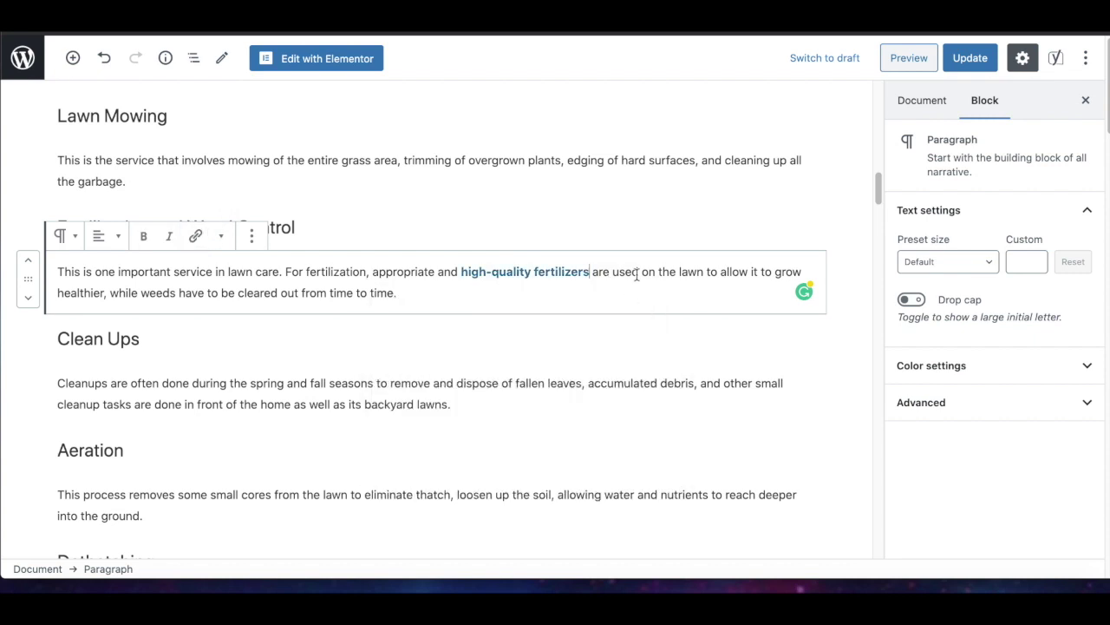
- Change the post's Yoast SEO focus keyphrase to "lawn care"
scroll(448, 460, down, 20)
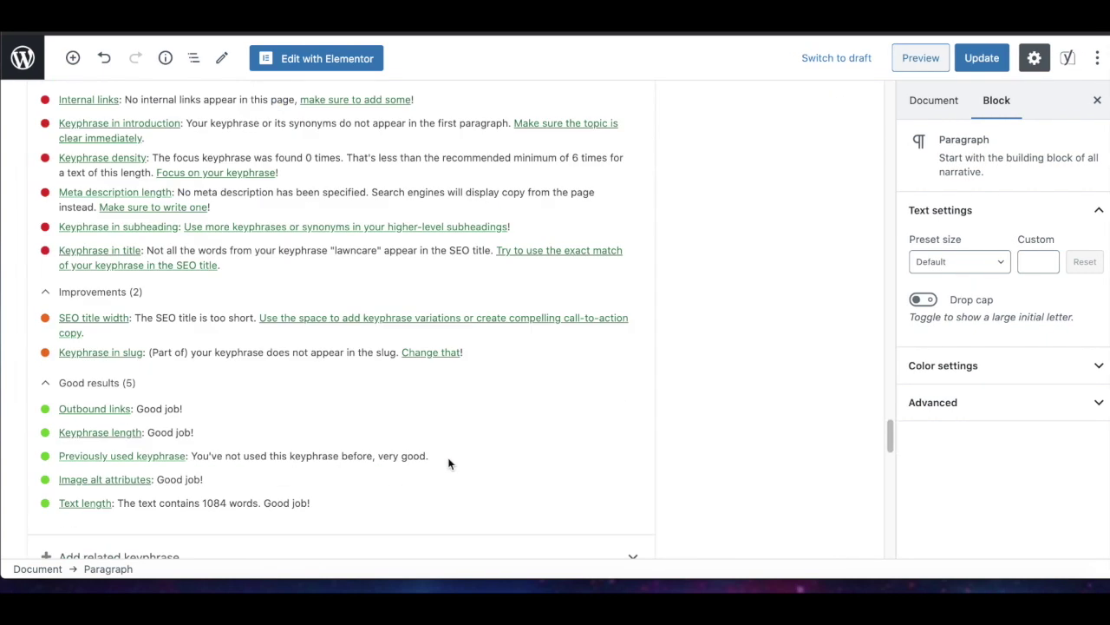
scroll(444, 463, up, 1)
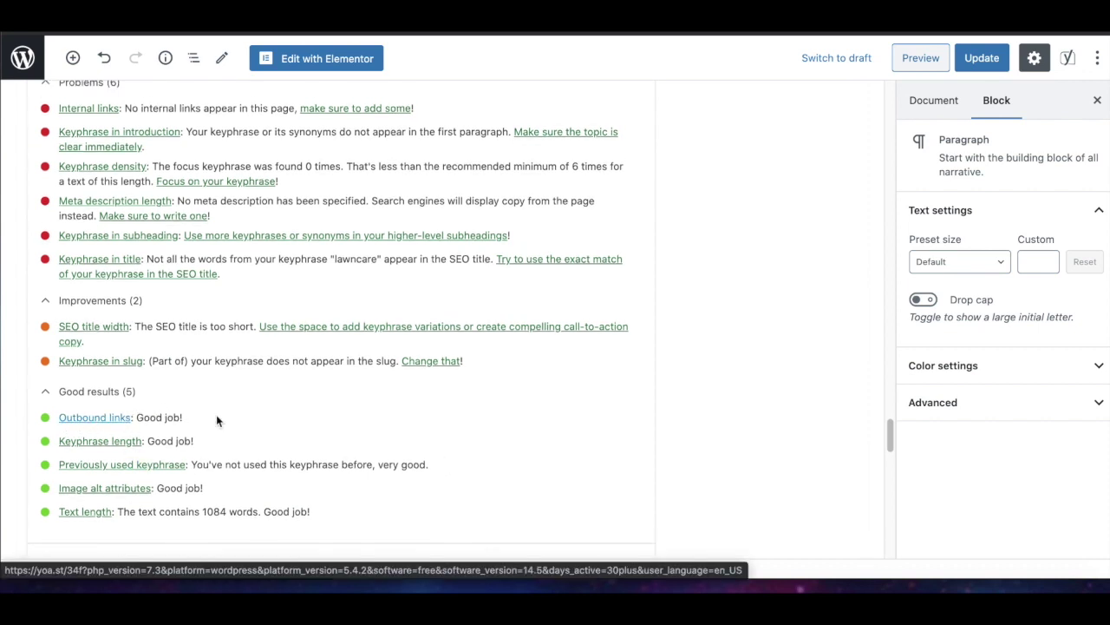
scroll(384, 444, up, 10)
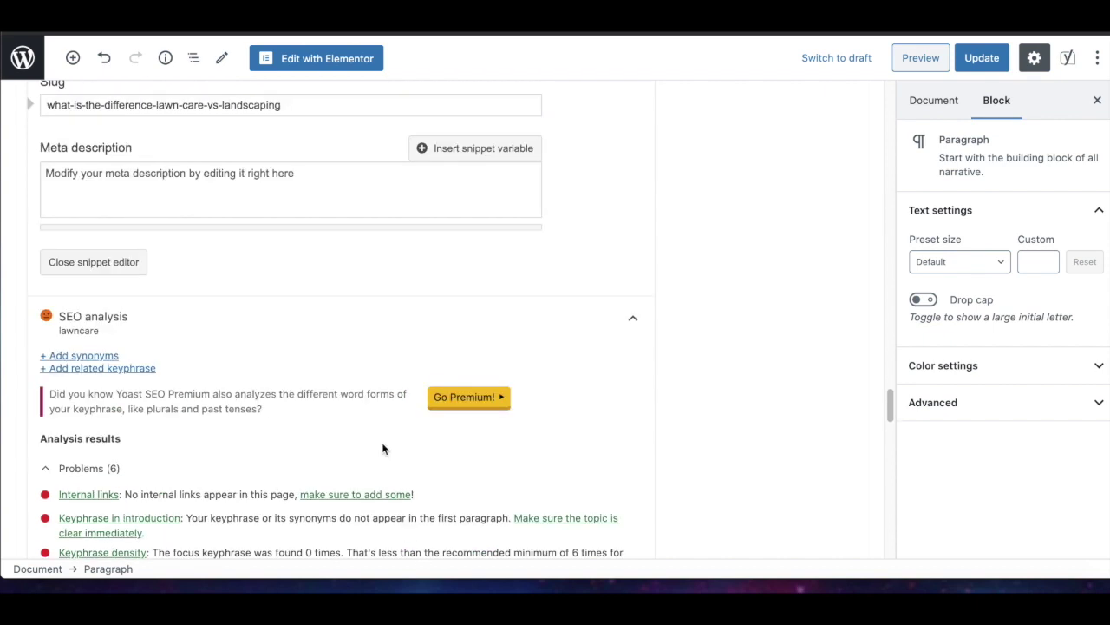
scroll(383, 448, up, 10)
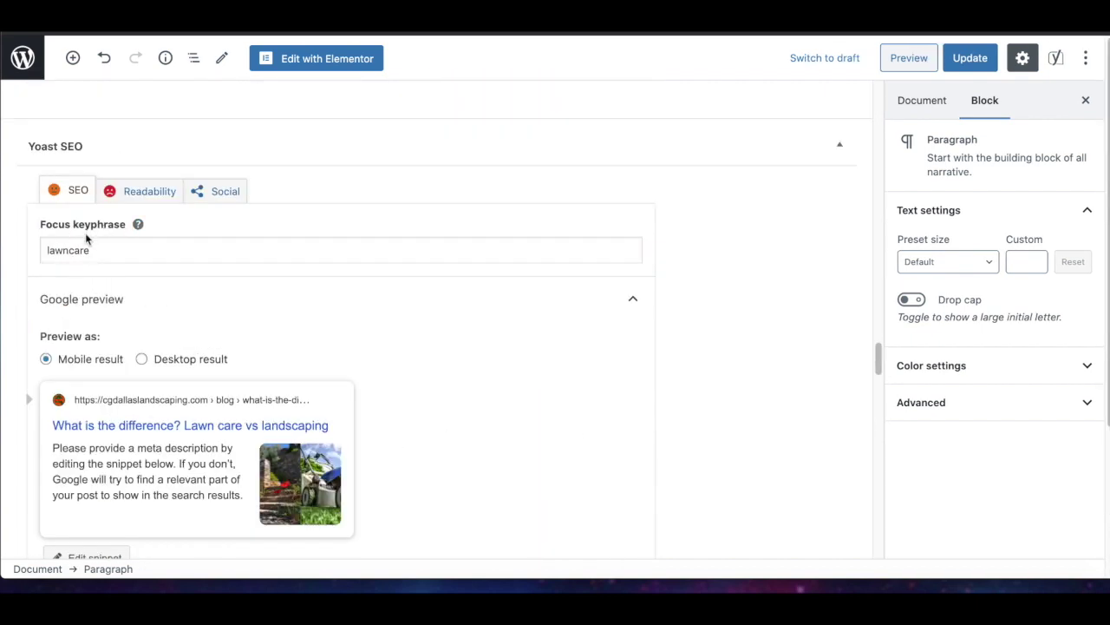
drag(105, 255, 43, 252)
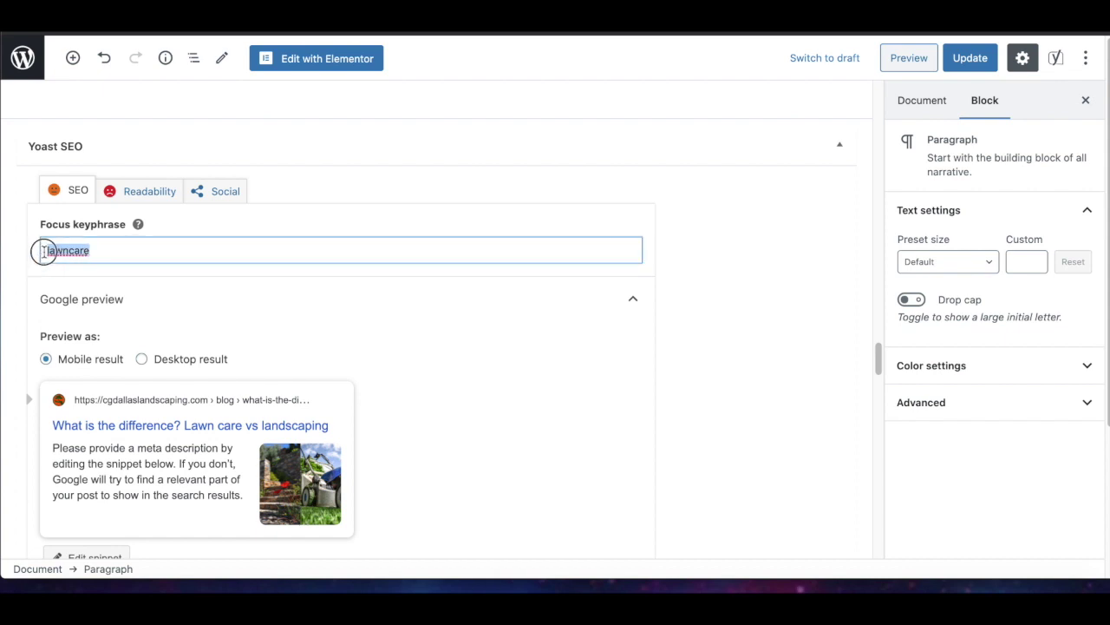
click(108, 252)
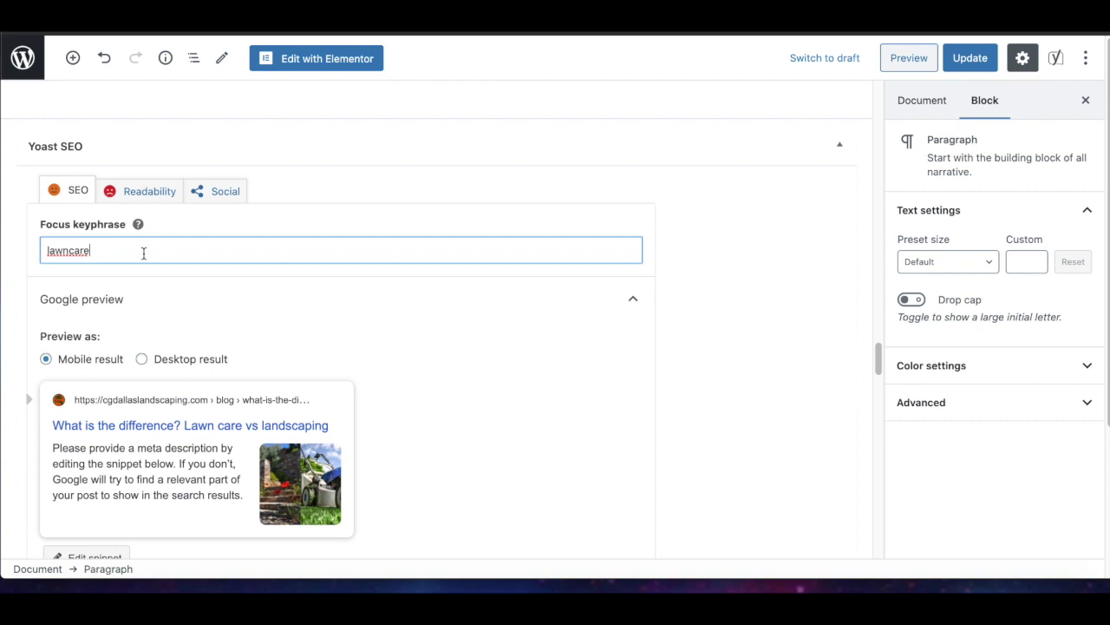
click(69, 249)
text(care)
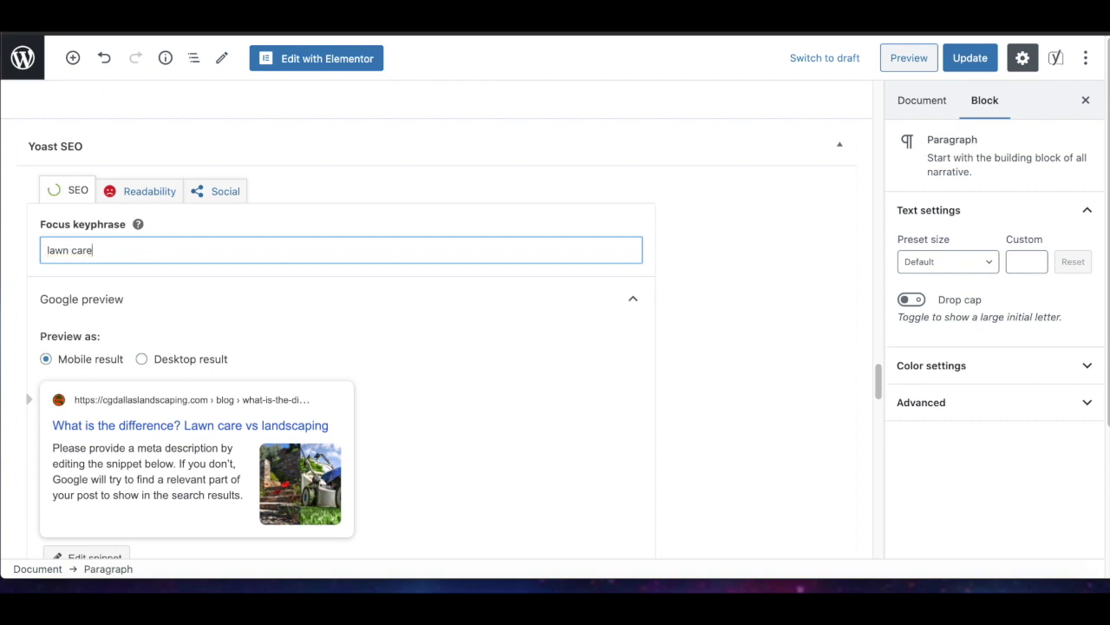
- Complete the post's Yoast SEO focus keyphrase so that it reads "lawn care vs landscaping"
text( vs landscaping)
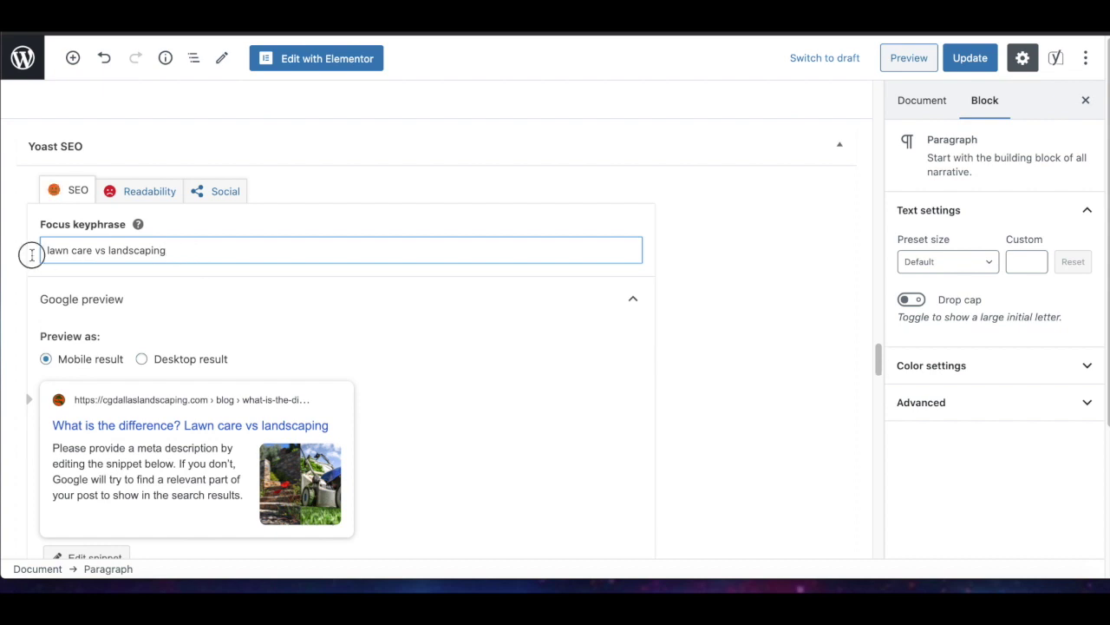
triple_click(67, 255)
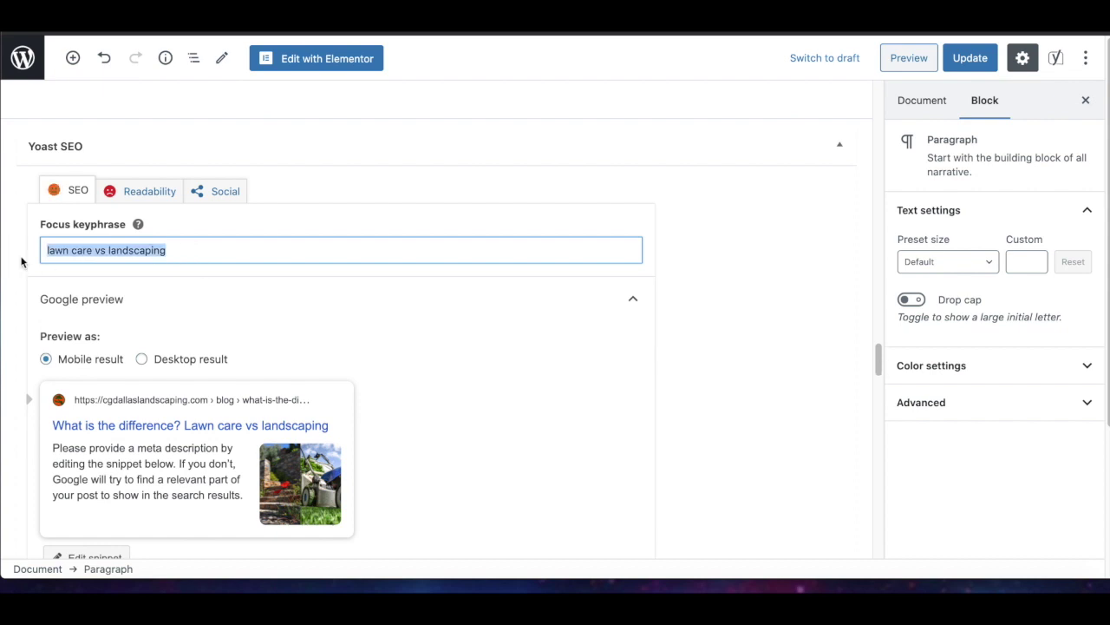
click(200, 253)
drag(200, 253, 42, 253)
click(213, 250)
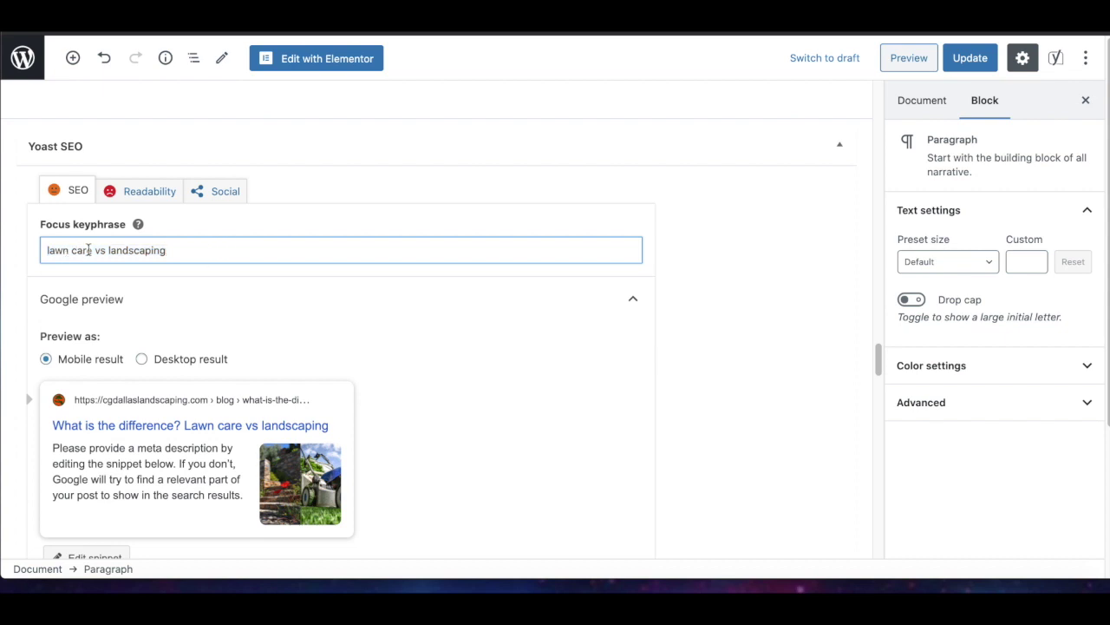
- Review the Yoast SEO analysis results for the new keyphrase, including its problems, improvements and good results
scroll(178, 333, down, 6)
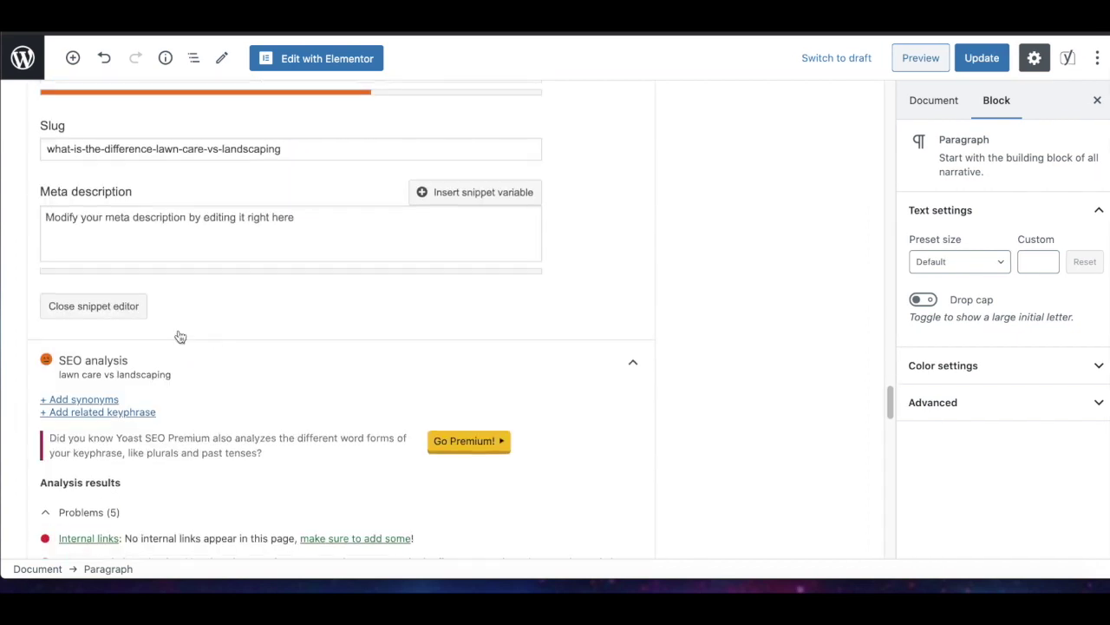
scroll(178, 332, down, 3)
scroll(190, 418, down, 2)
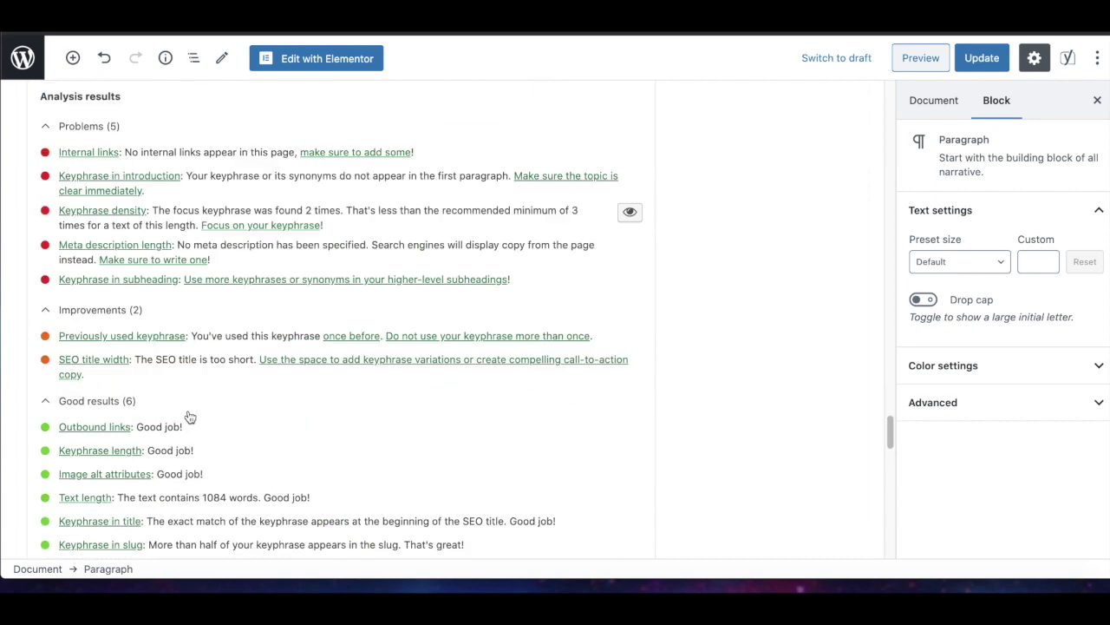
scroll(158, 433, up, 1)
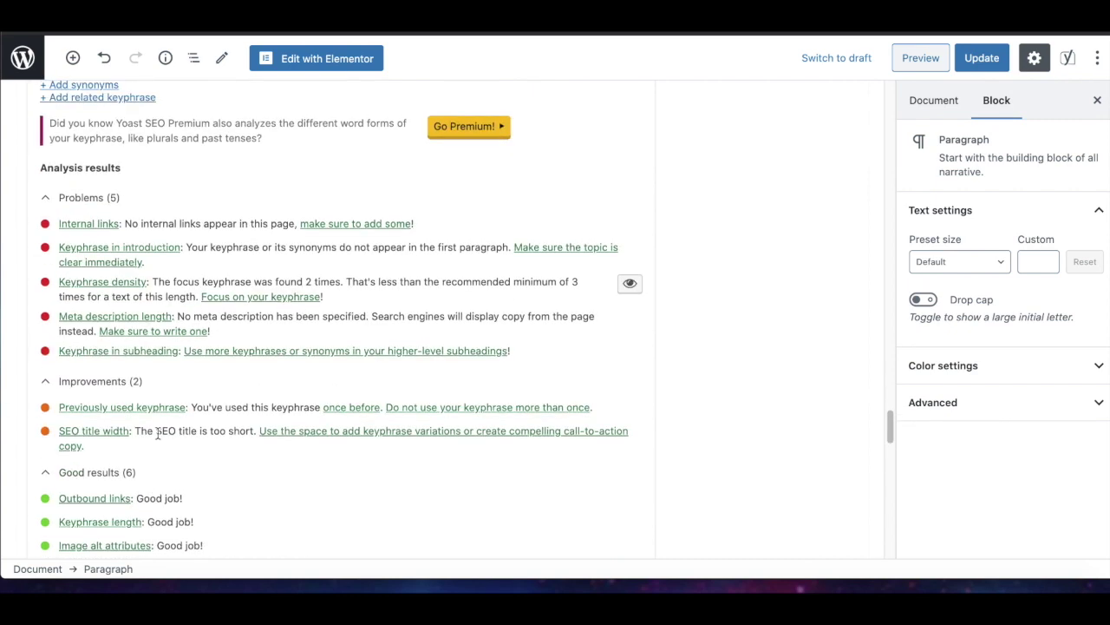
scroll(159, 435, up, 2)
scroll(161, 451, down, 3)
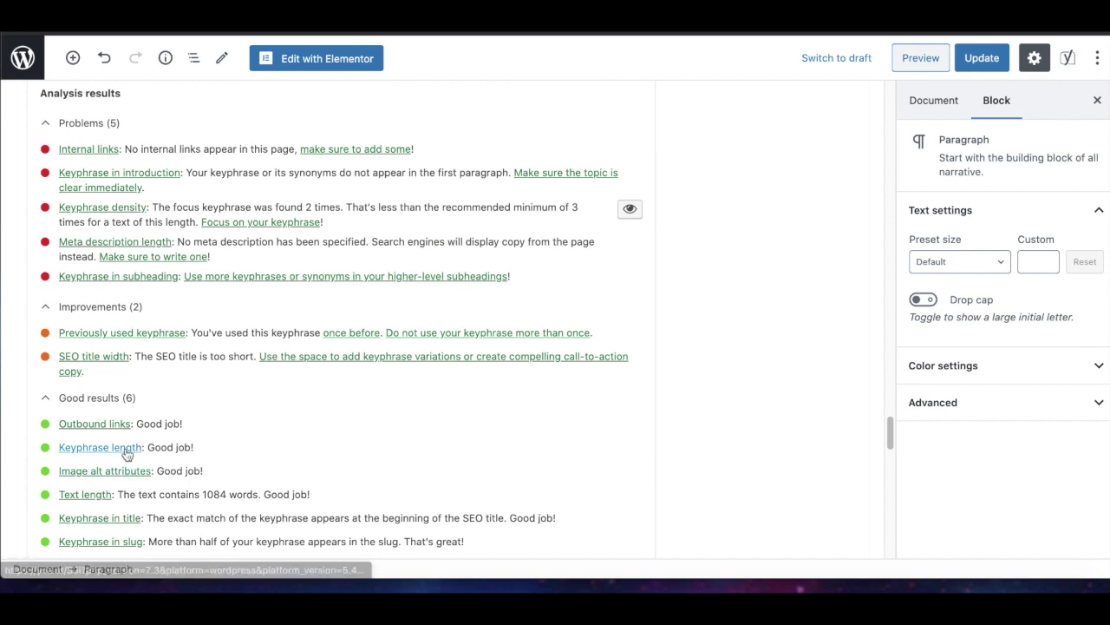
scroll(126, 452, up, 2)
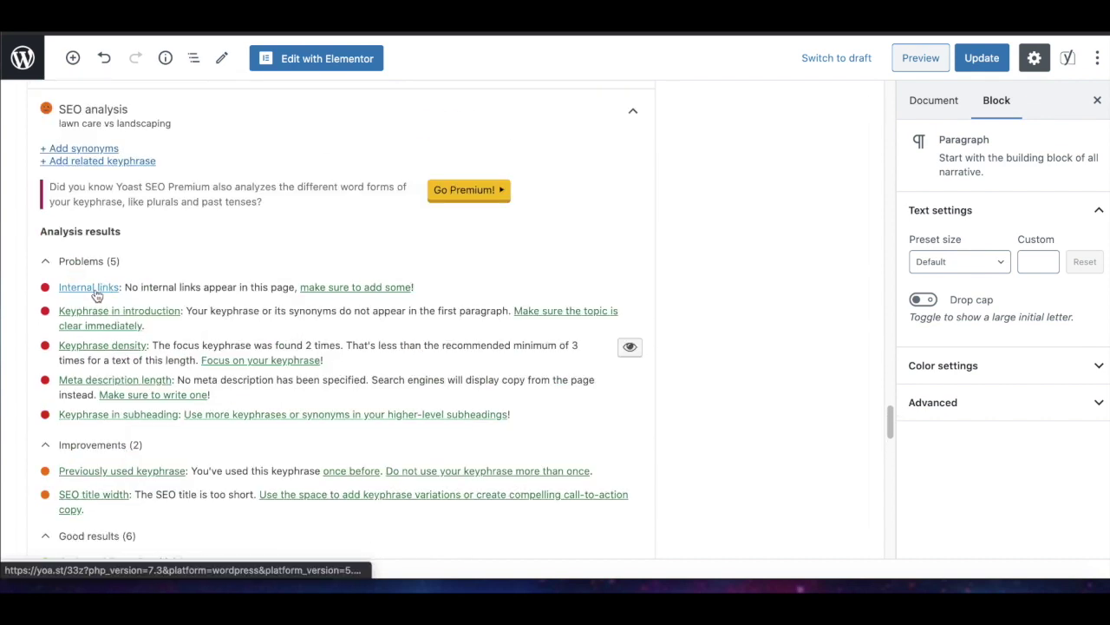
scroll(148, 301, up, 5)
scroll(148, 301, up, 15)
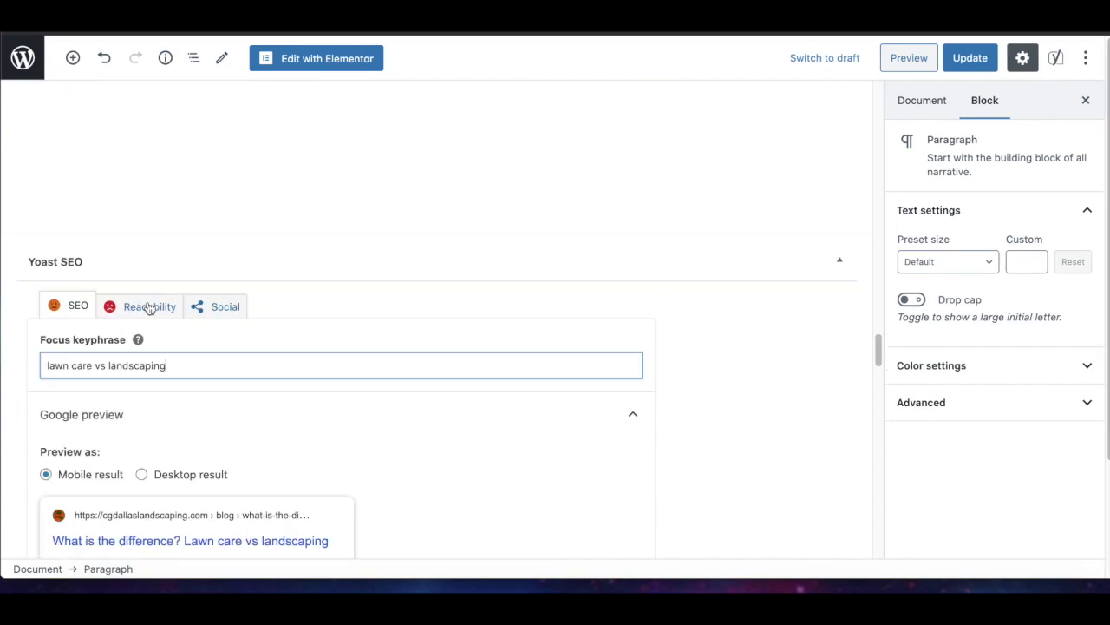
scroll(148, 301, up, 12)
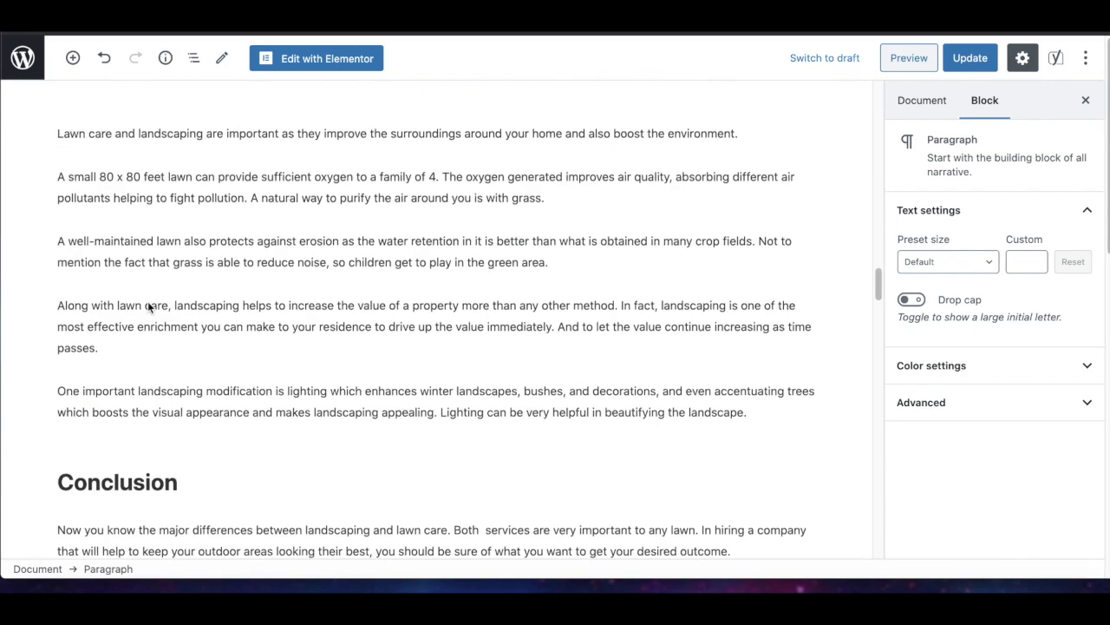
scroll(148, 301, up, 6)
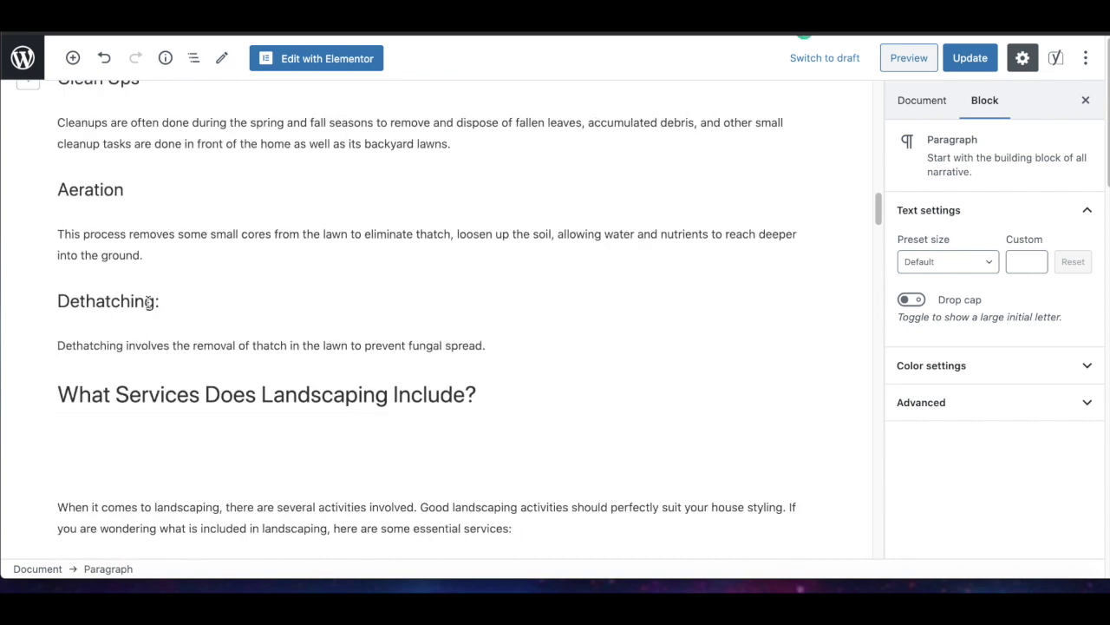
scroll(148, 301, up, 8)
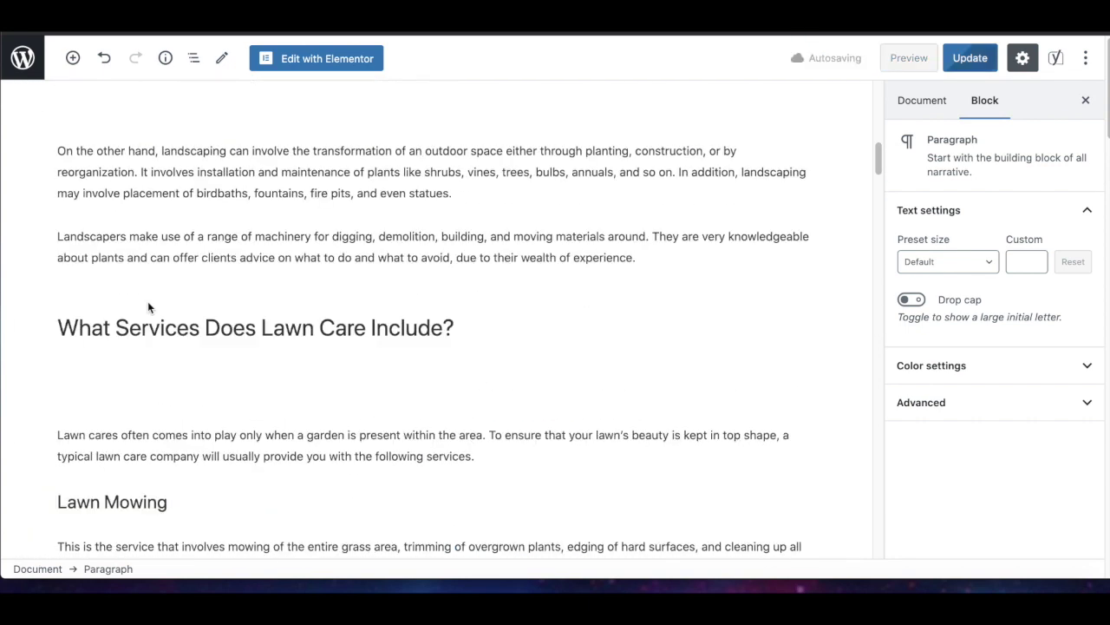
scroll(147, 307, up, 8)
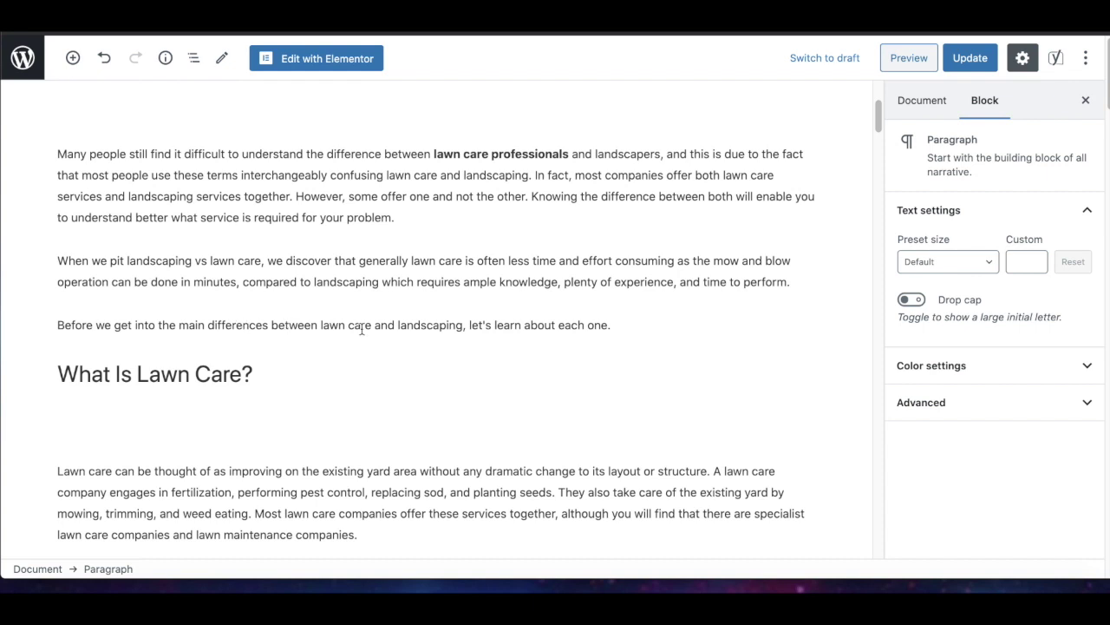
scroll(362, 329, up, 3)
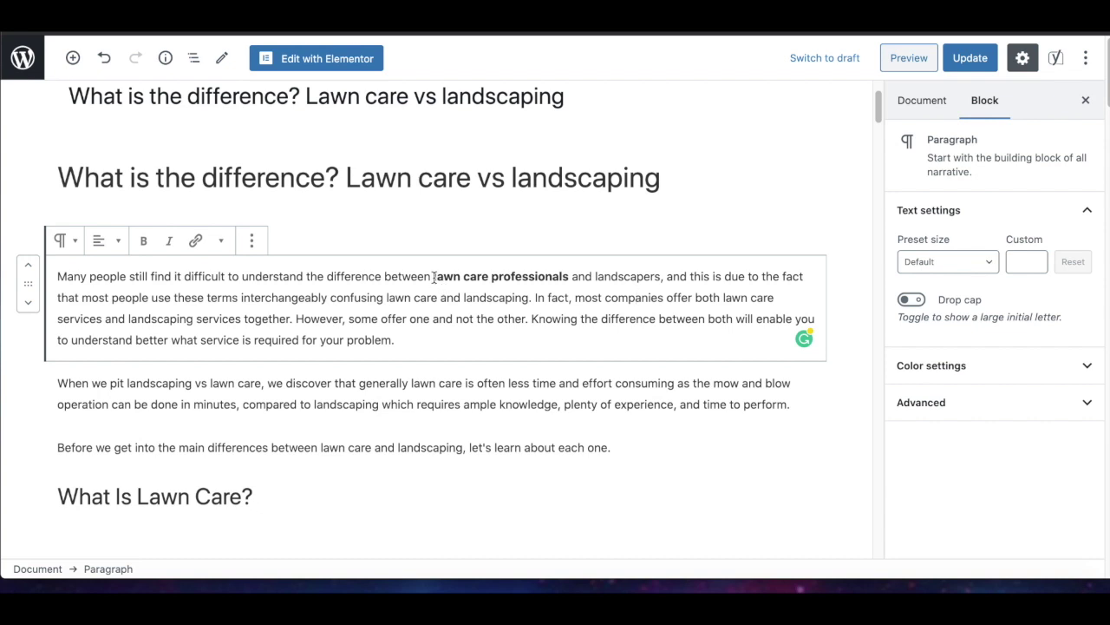
drag(434, 276, 568, 276)
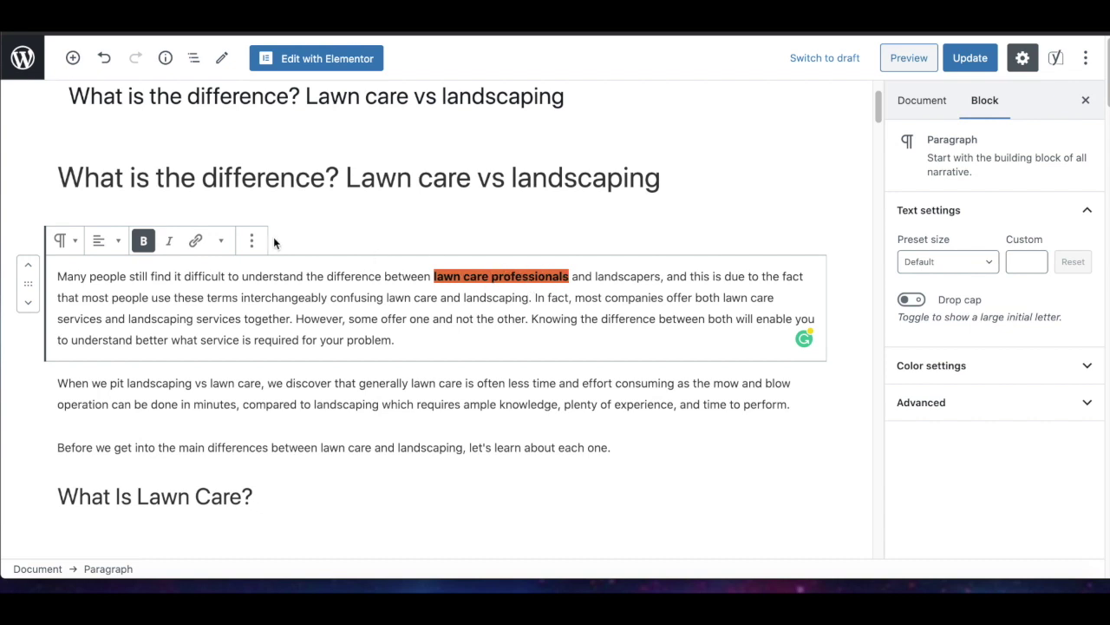
click(195, 240)
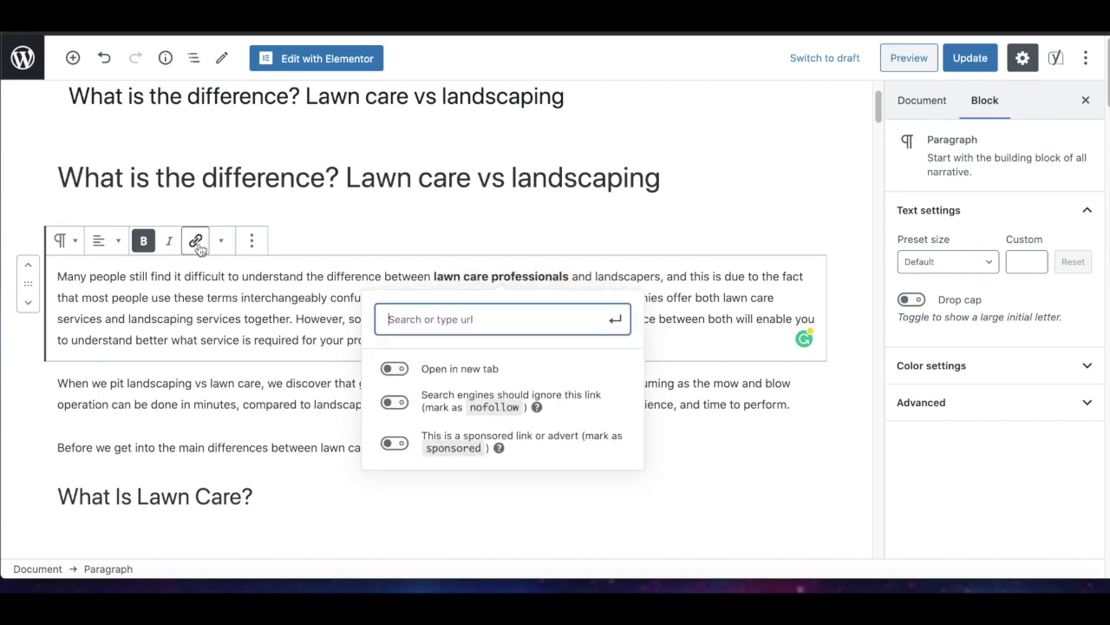
click(243, 33)
click(447, 318)
text(https://cgdallaslandscaping.com/)
click(616, 319)
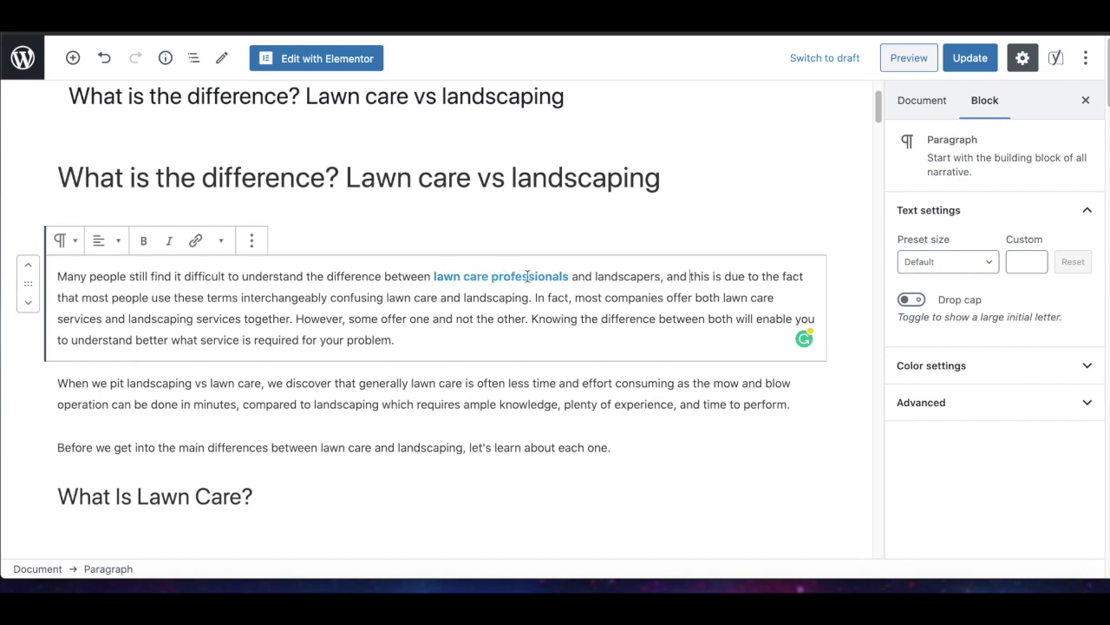
- Check the Yoast SEO analysis for the internal links result and the remaining keyphrase problems
scroll(553, 376, down, 20)
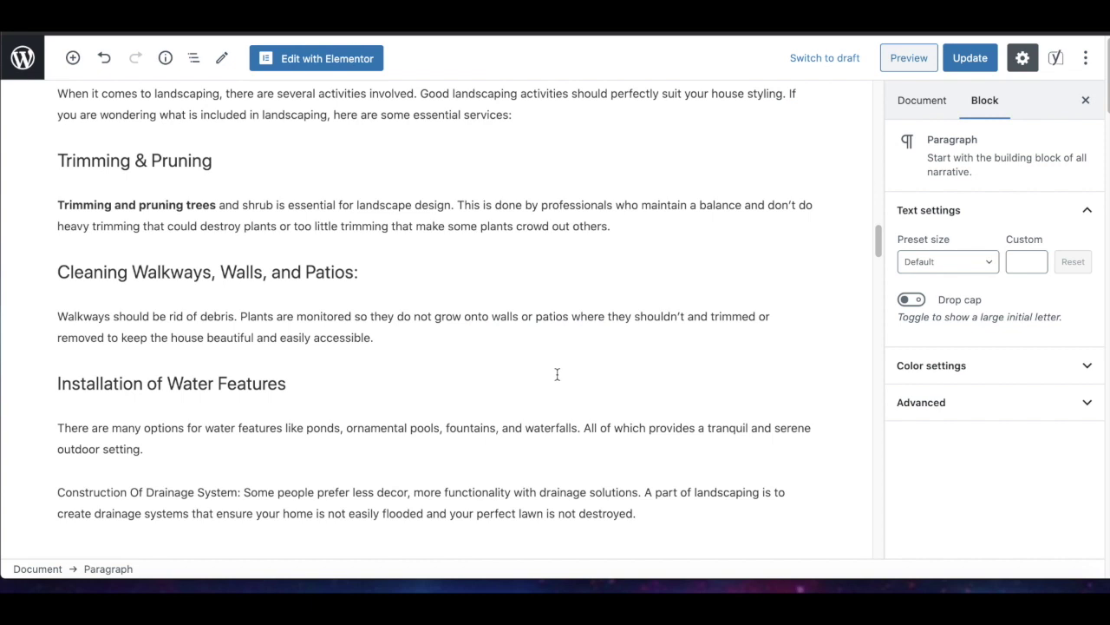
drag(880, 240, 868, 462)
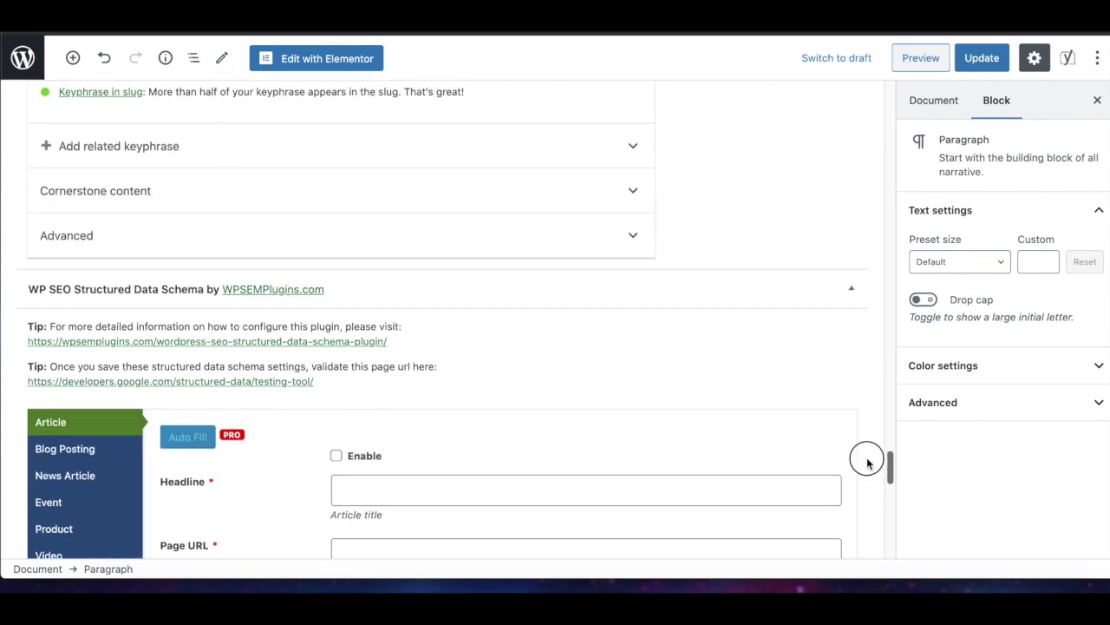
scroll(868, 462, up, 3)
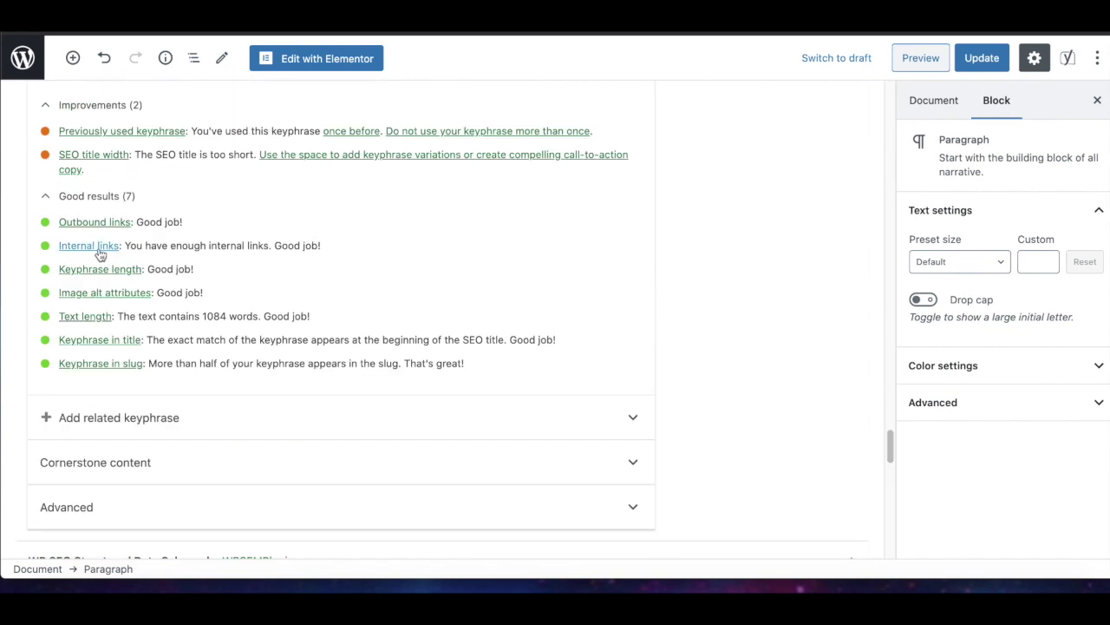
drag(890, 449, 873, 428)
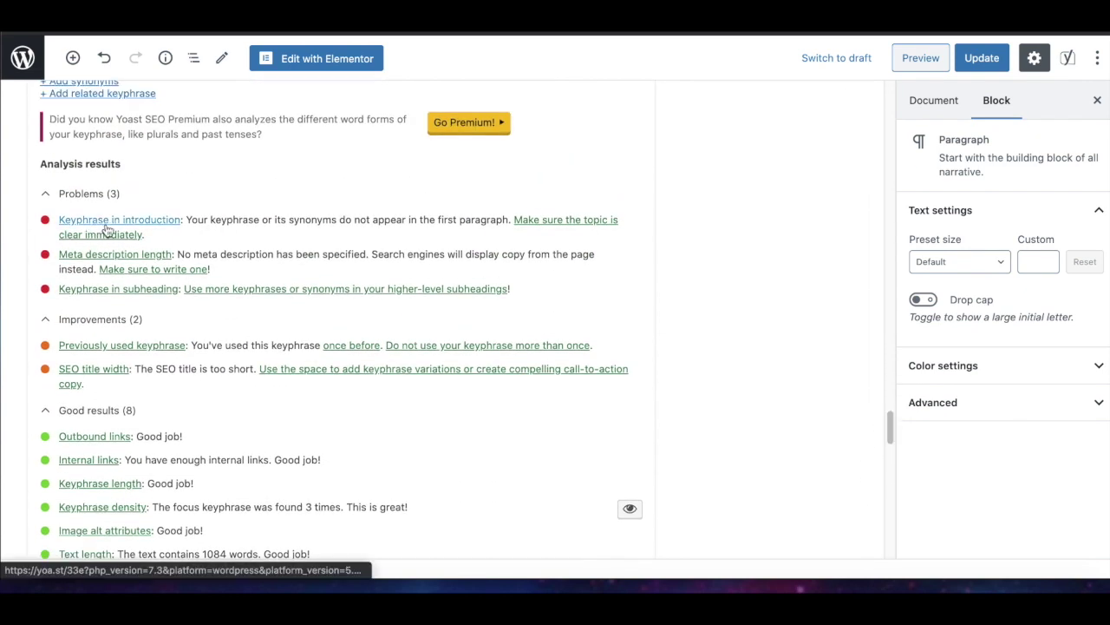
click(889, 431)
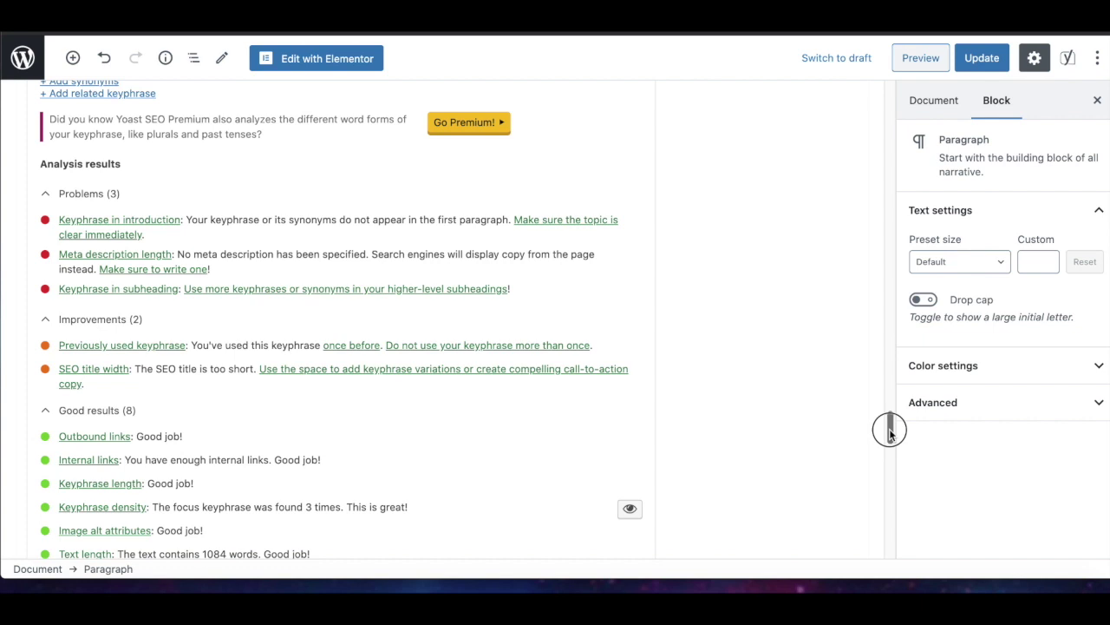
- End the first paragraph with "So here you will be able to identify the main differences when it comes to lawn care vs landscaping."
drag(889, 431, 890, 111)
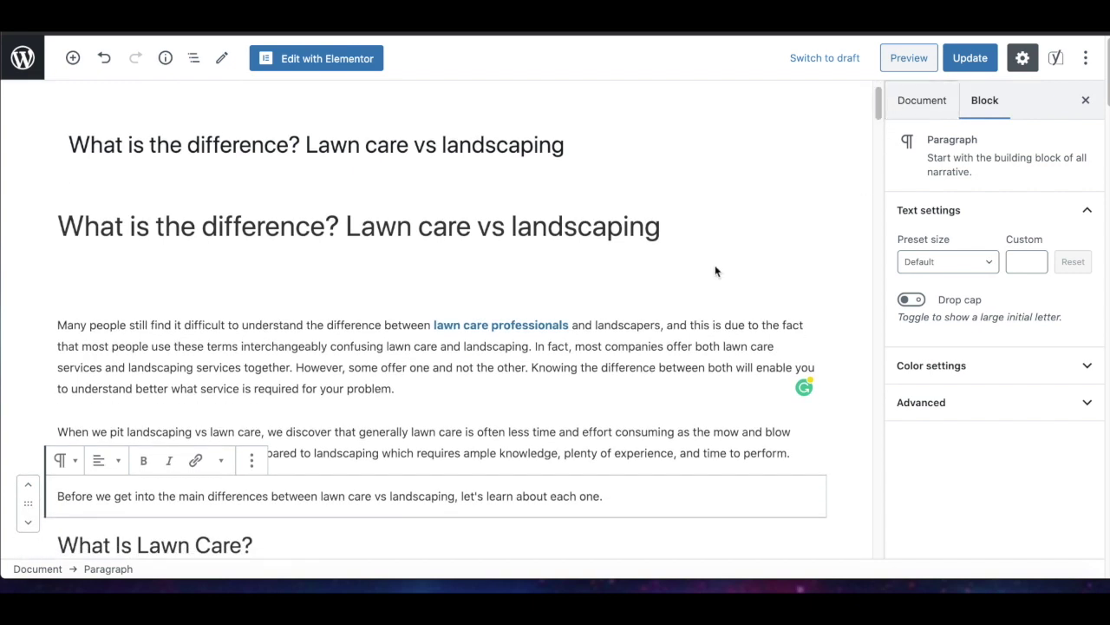
scroll(681, 358, down, 1)
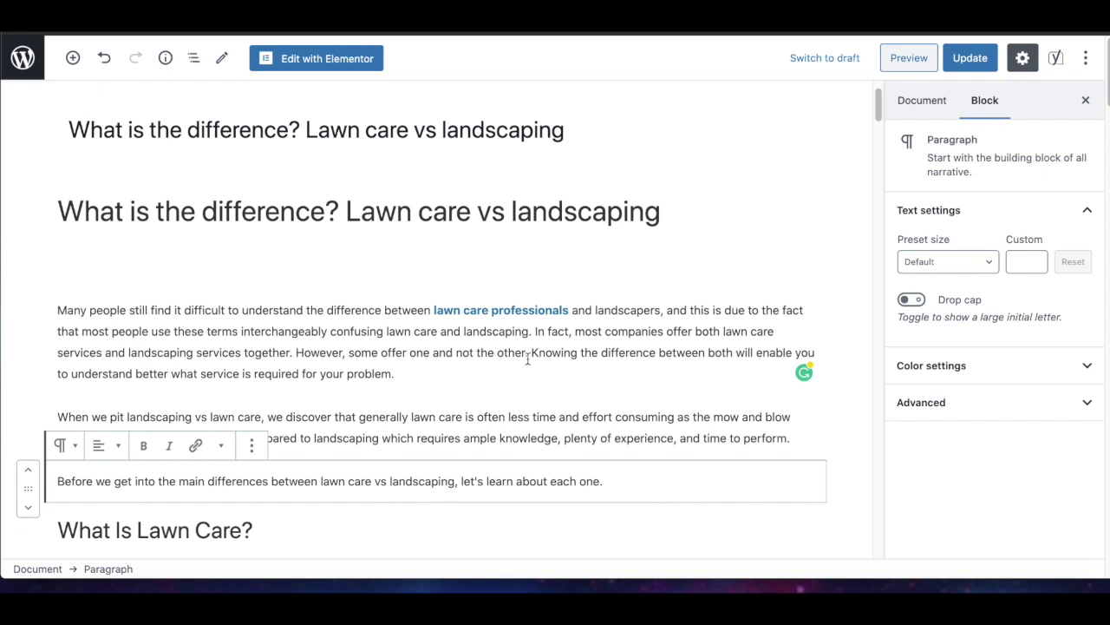
click(410, 377)
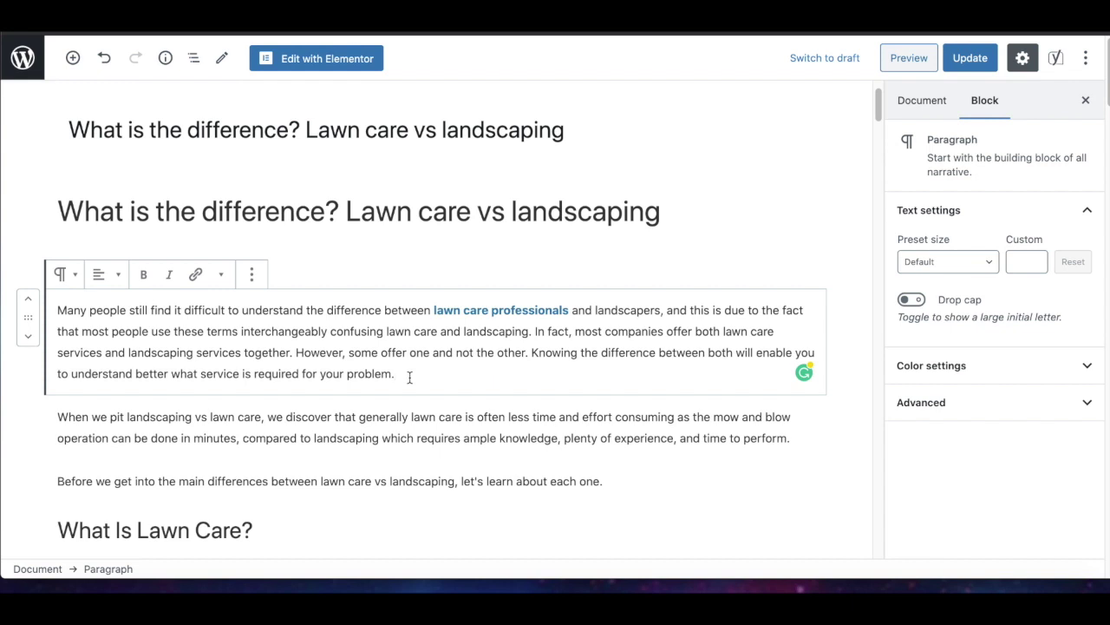
text(So here you will be able to identify the main differences when it comes to lawn care vs landscaping.)
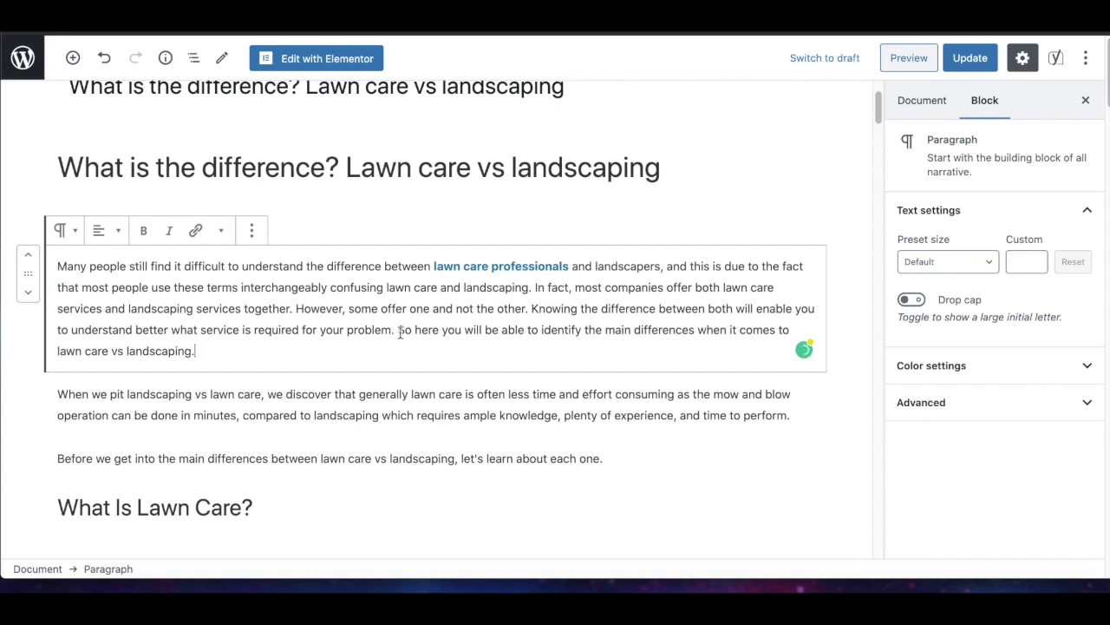
- Reread the added closing sentence and the full introductory paragraph beneath the main heading
drag(399, 331, 700, 341)
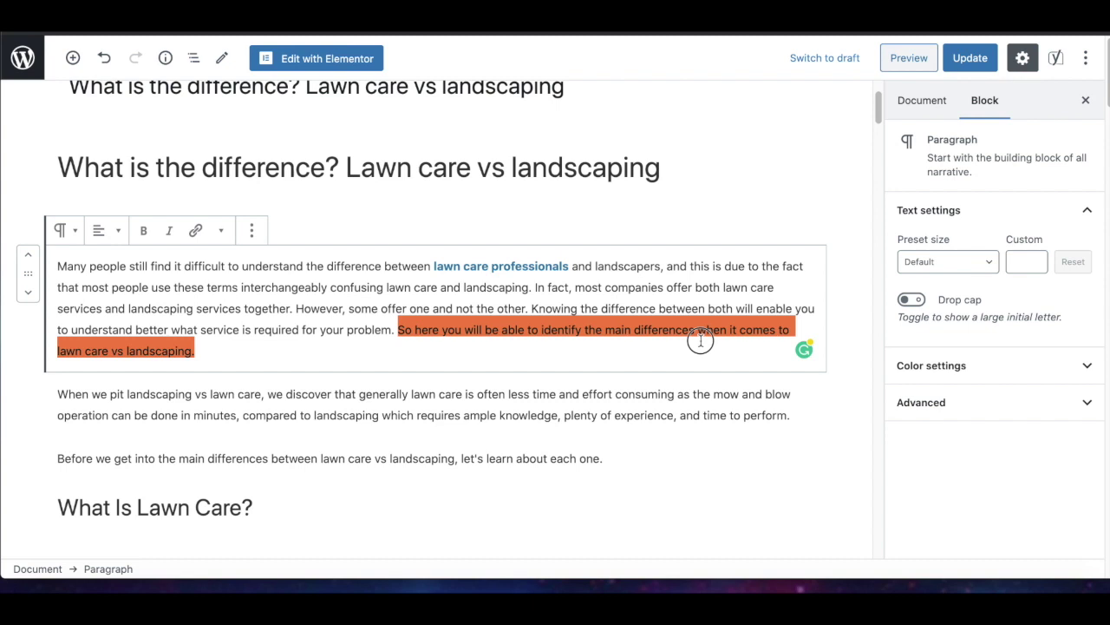
click(701, 341)
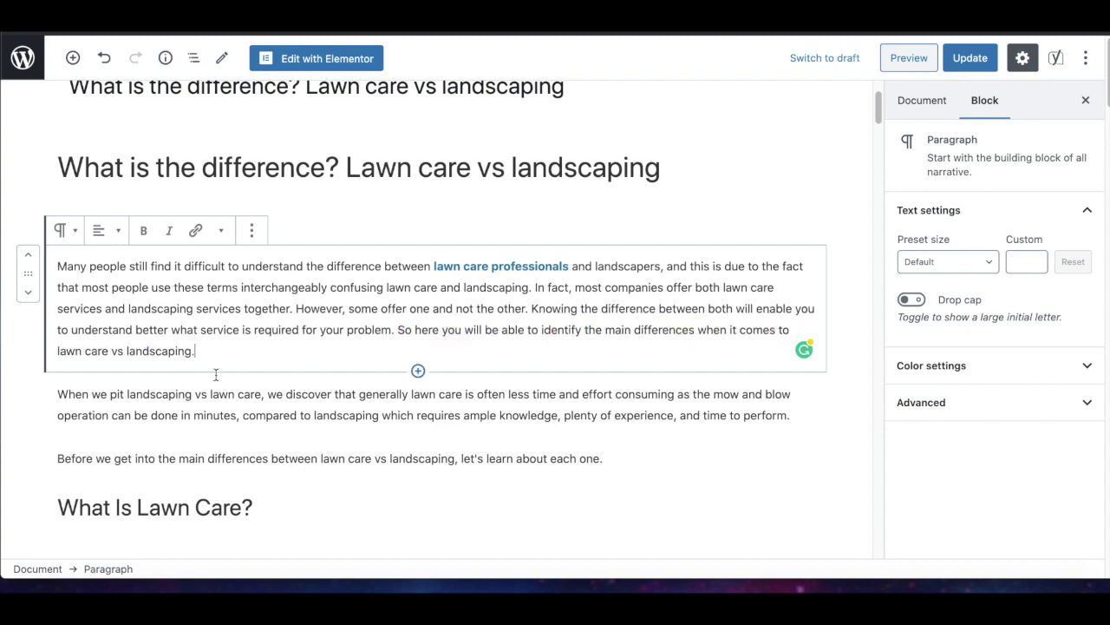
scroll(212, 375, down, 1)
scroll(208, 375, up, 1)
scroll(207, 358, up, 1)
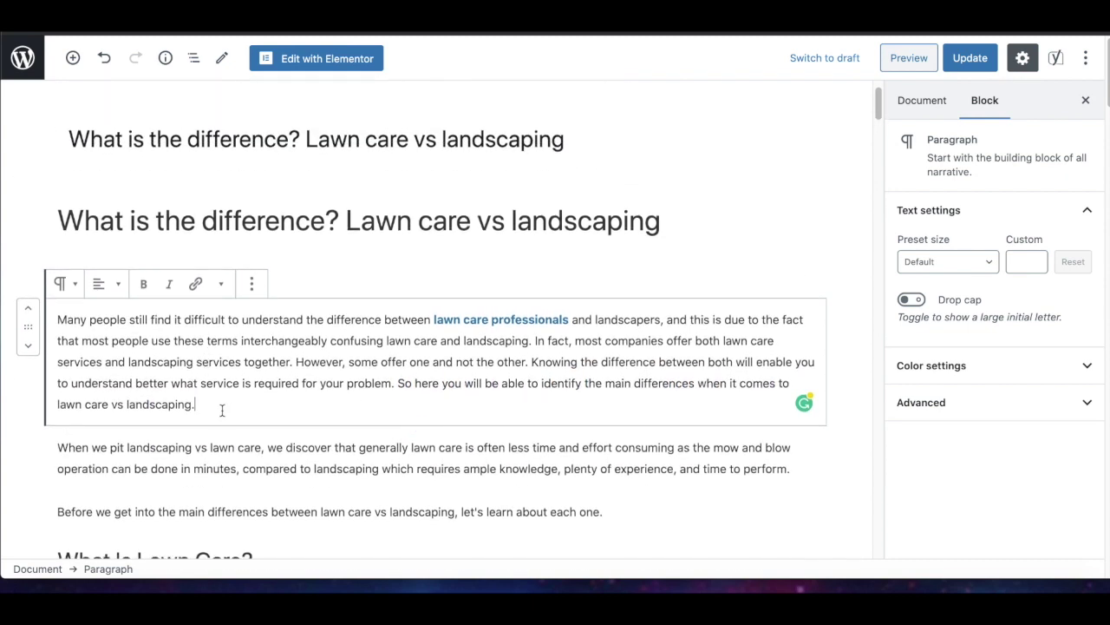
drag(192, 404, 59, 319)
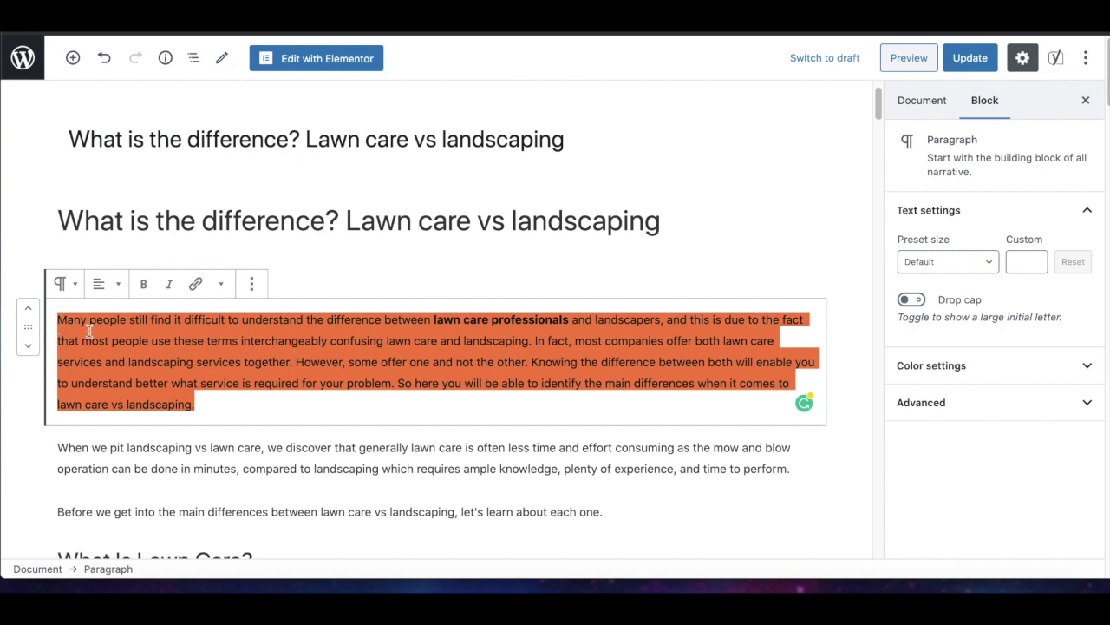
click(87, 328)
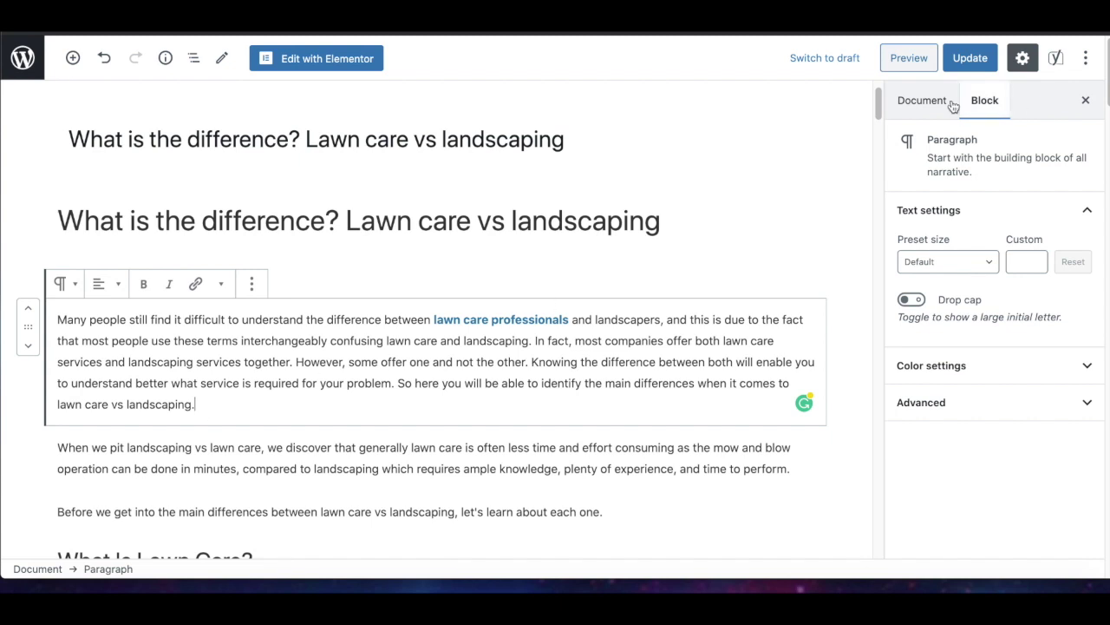
- Examine the Yoast SEO results for keyphrase in introduction and meta description length, along with the meta description field
drag(878, 102, 859, 442)
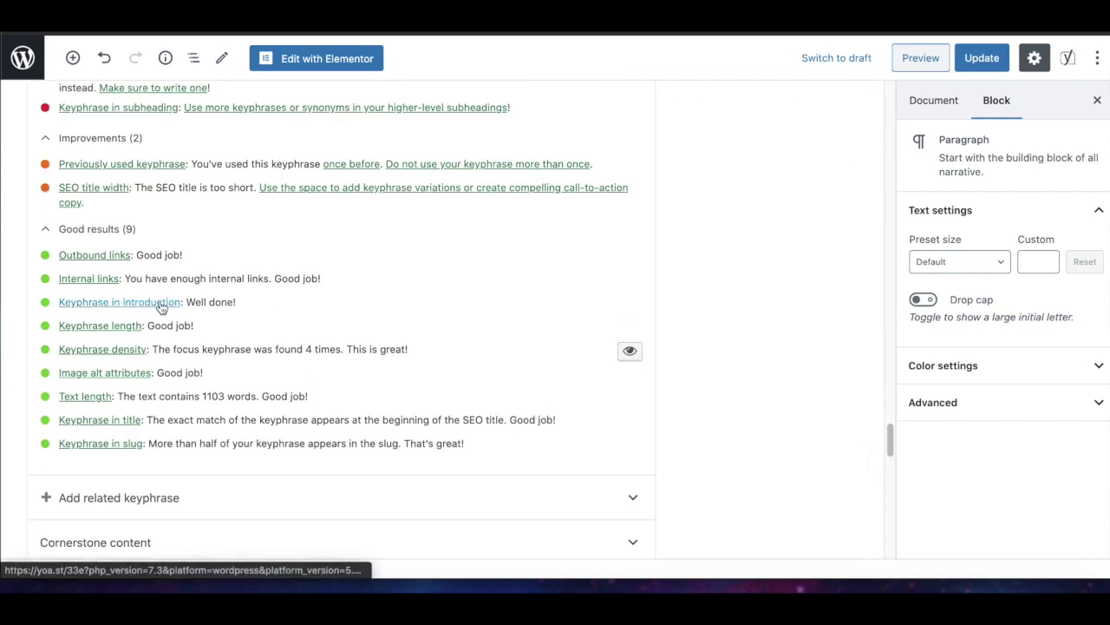
scroll(188, 340, down, 1)
scroll(188, 339, up, 4)
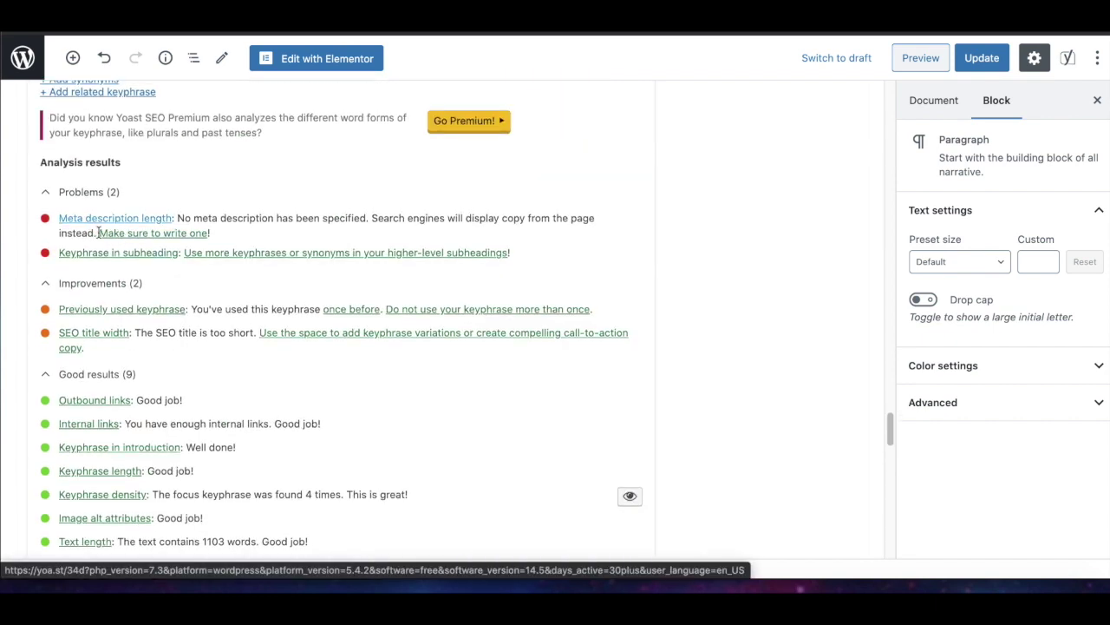
scroll(129, 302, up, 6)
scroll(129, 304, up, 2)
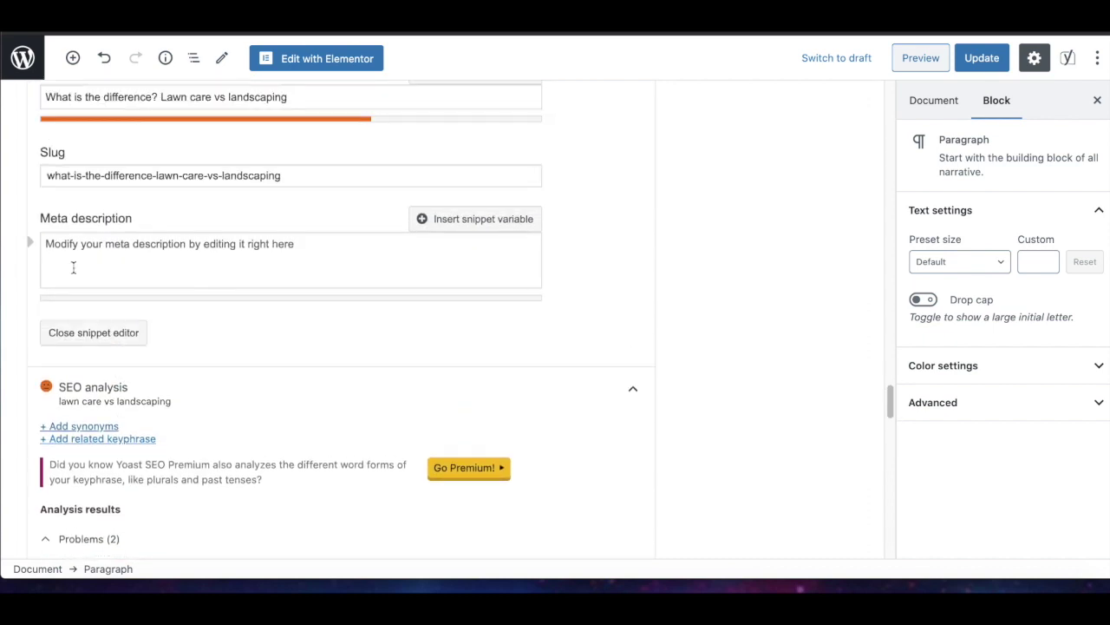
scroll(124, 297, down, 4)
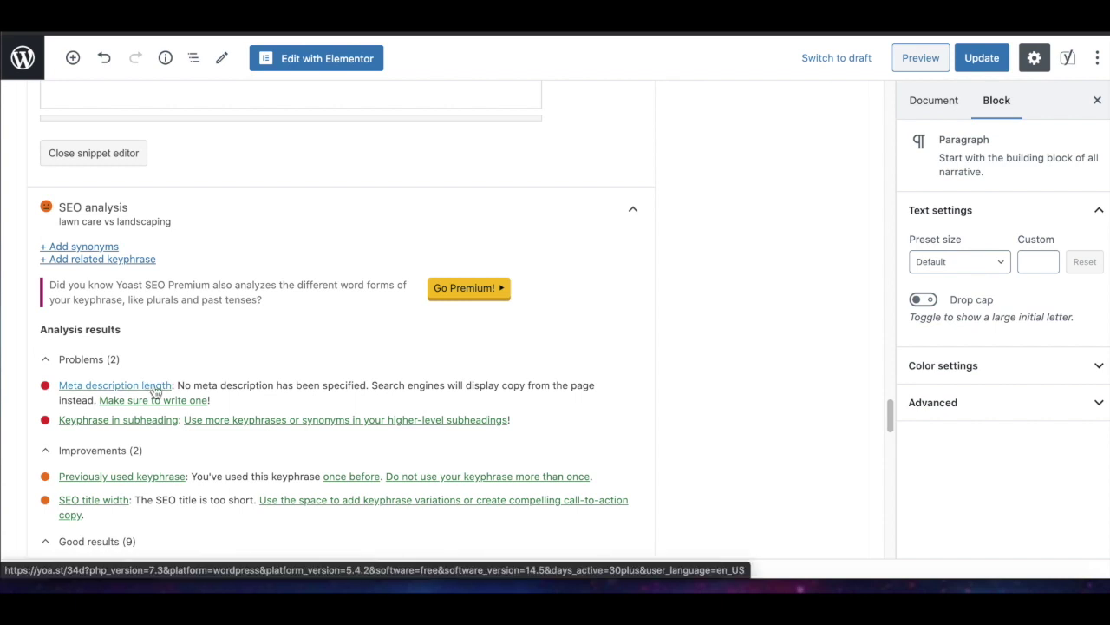
- Write a meta description asking about lawn care vs landscaping services' actual differences, saying all are found in this article, and ending with "Read more now!"
scroll(155, 391, up, 4)
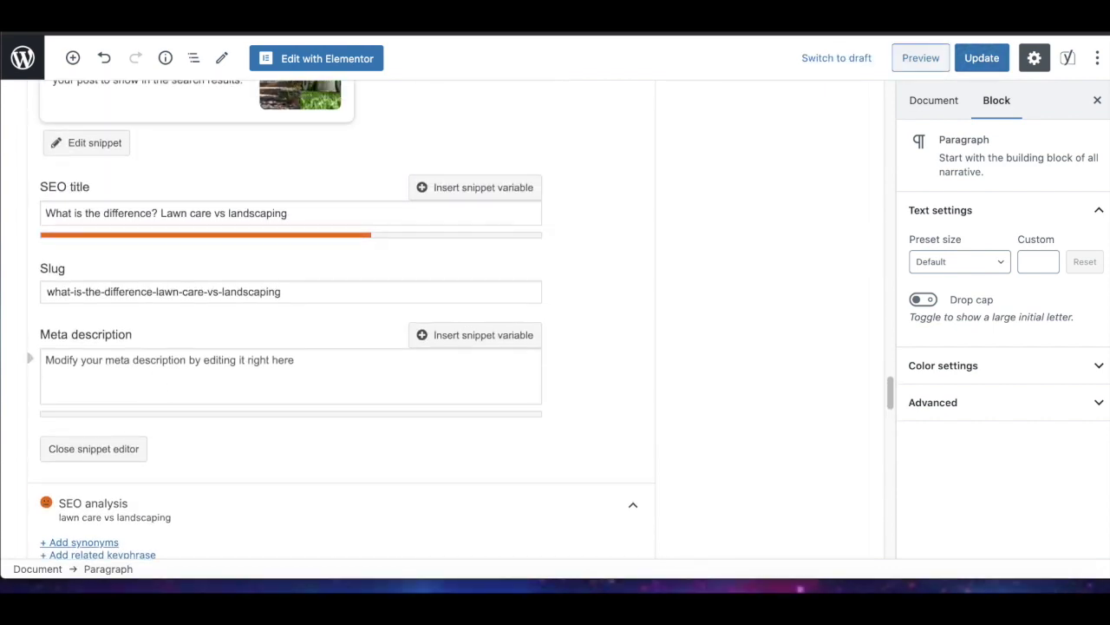
click(188, 374)
text(Are you wondering what are the actual differences with lawn care vs landscaping services? You can find all the differences in this article. Read more now!)
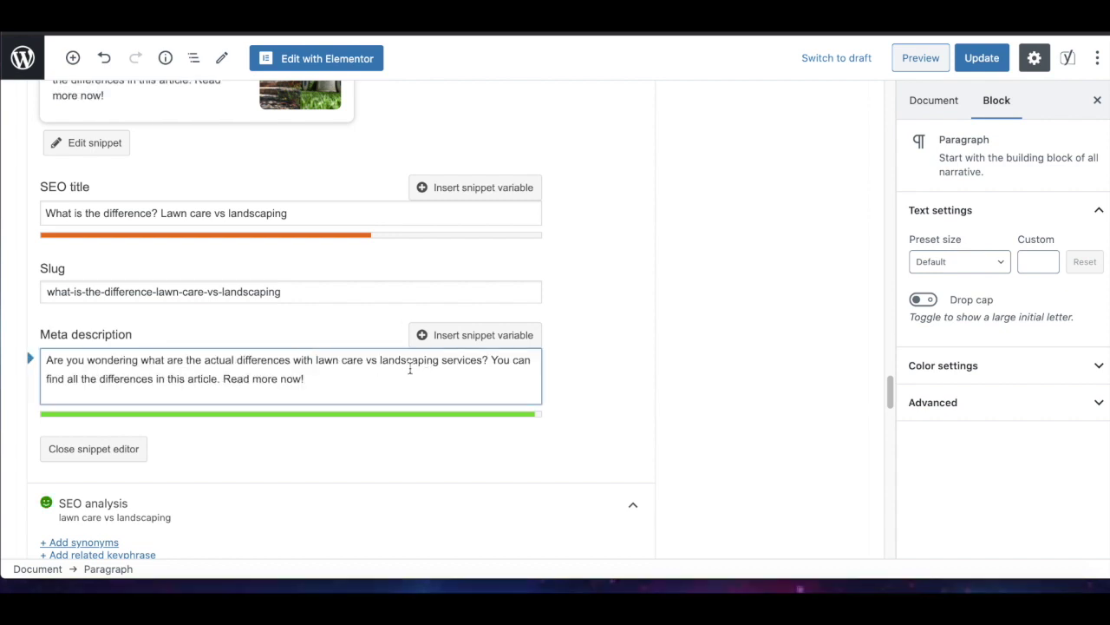
drag(342, 381, 46, 359)
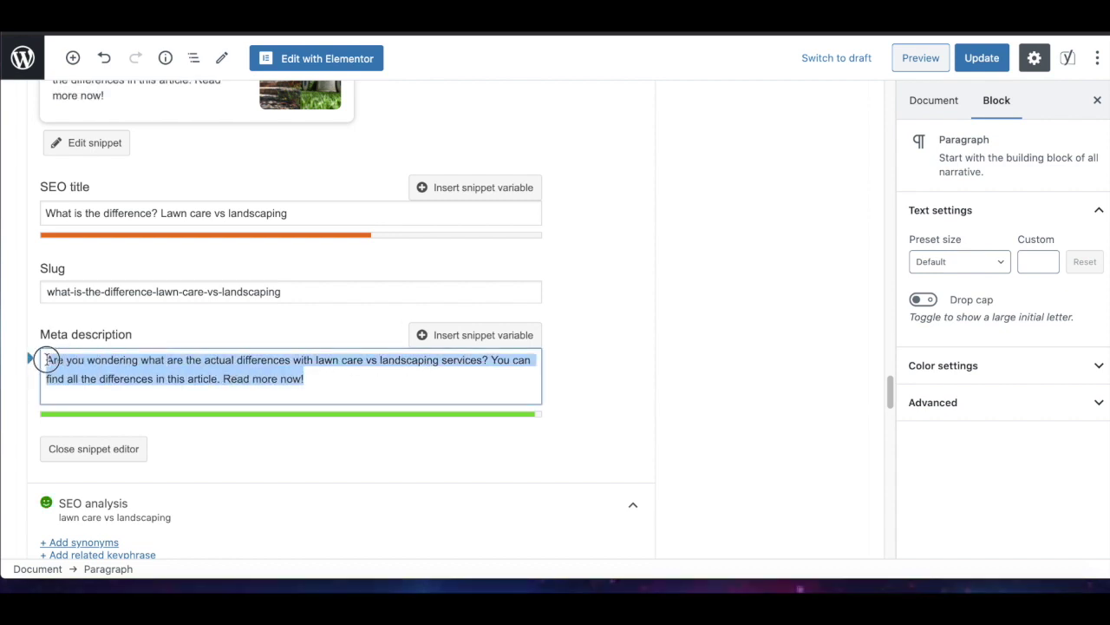
click(58, 360)
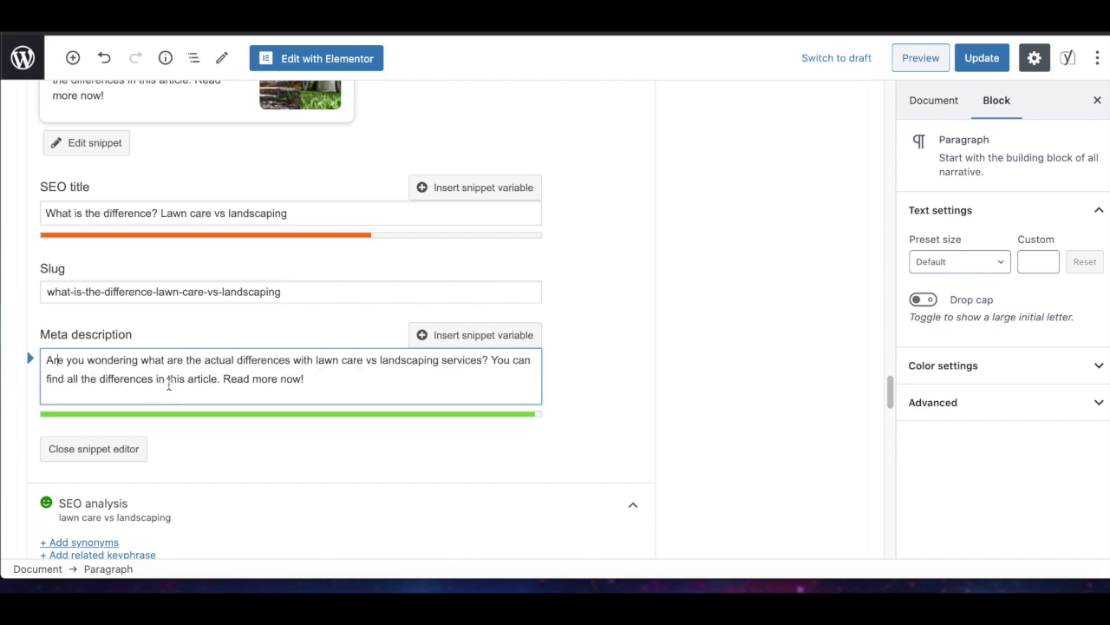
drag(326, 382, 228, 378)
click(339, 381)
- Check the Yoast SEO results for keyphrase in meta description against the written text, and review the remaining keyphrase in subheading problem
scroll(605, 391, down, 9)
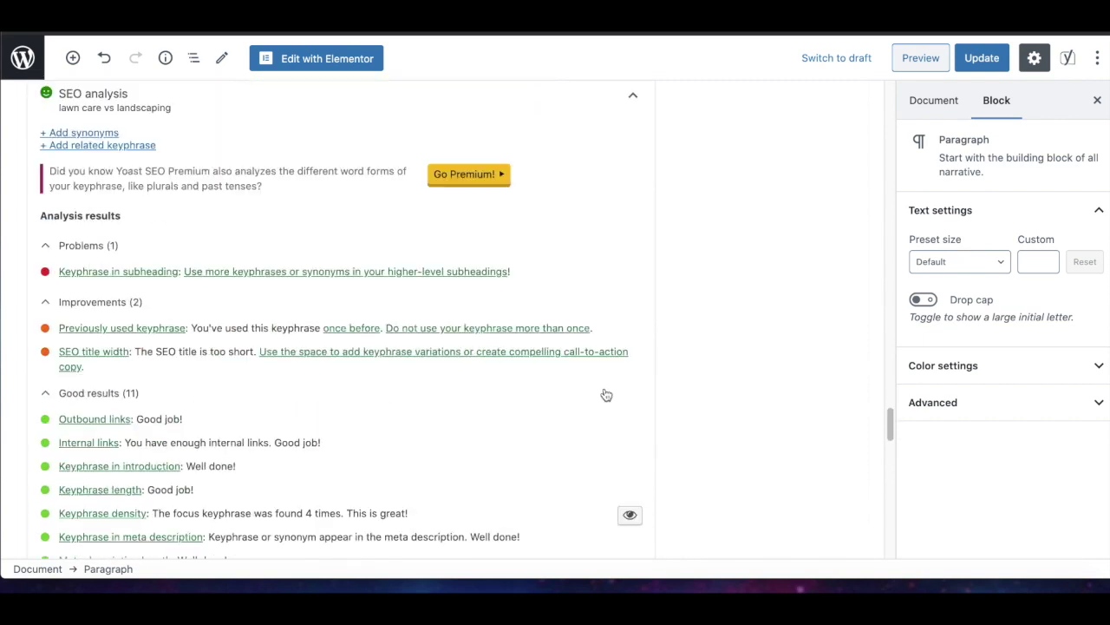
scroll(111, 421, down, 6)
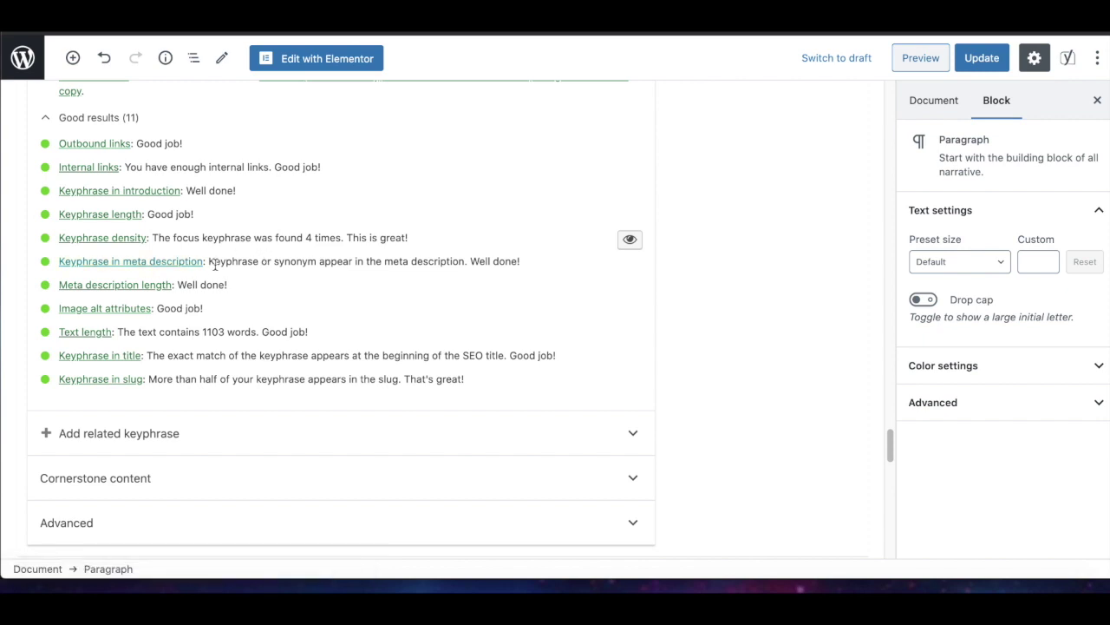
drag(211, 263, 461, 260)
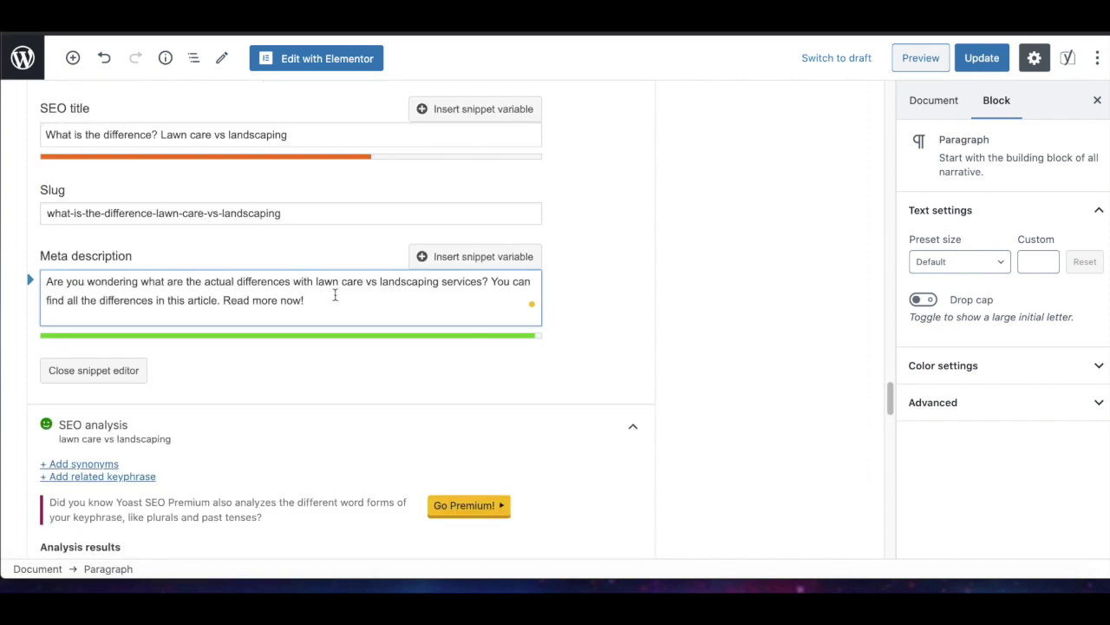
scroll(335, 295, up, 1)
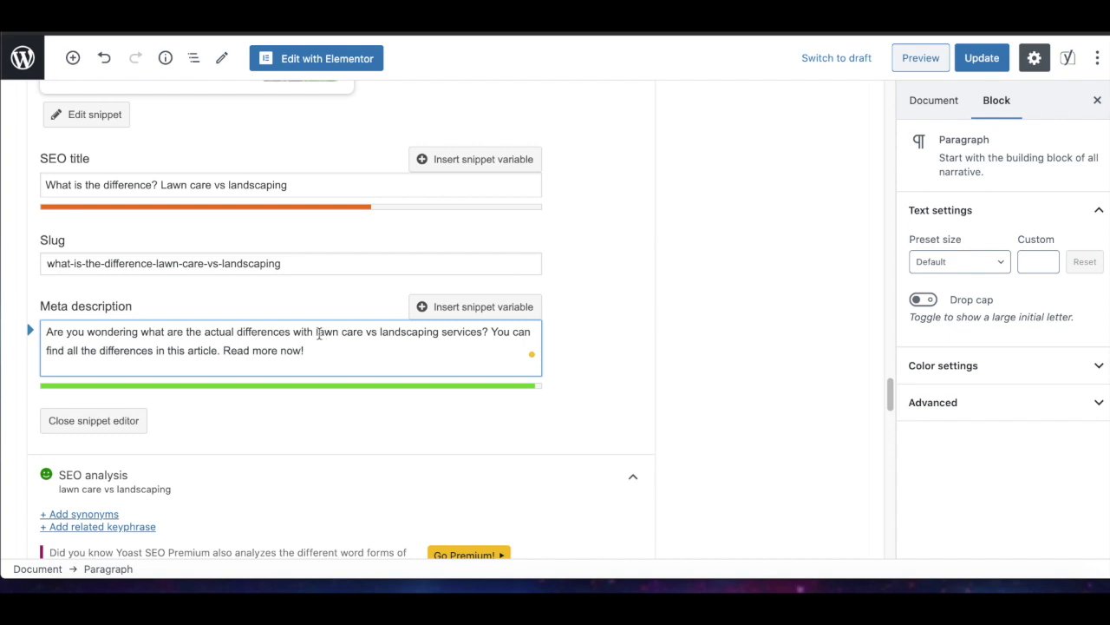
drag(315, 333, 481, 330)
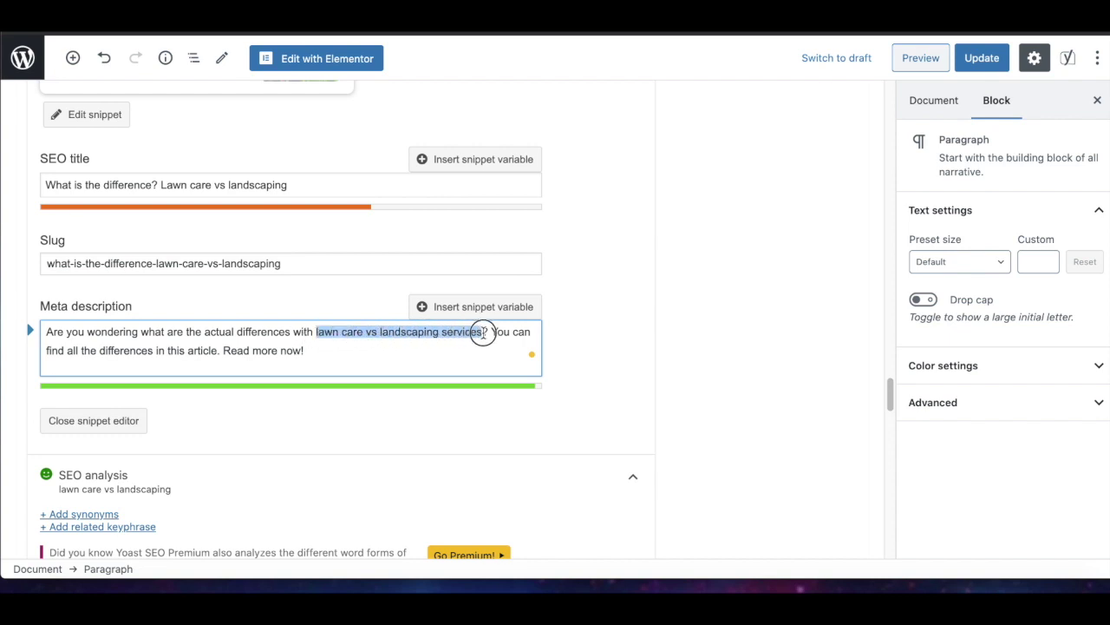
click(354, 348)
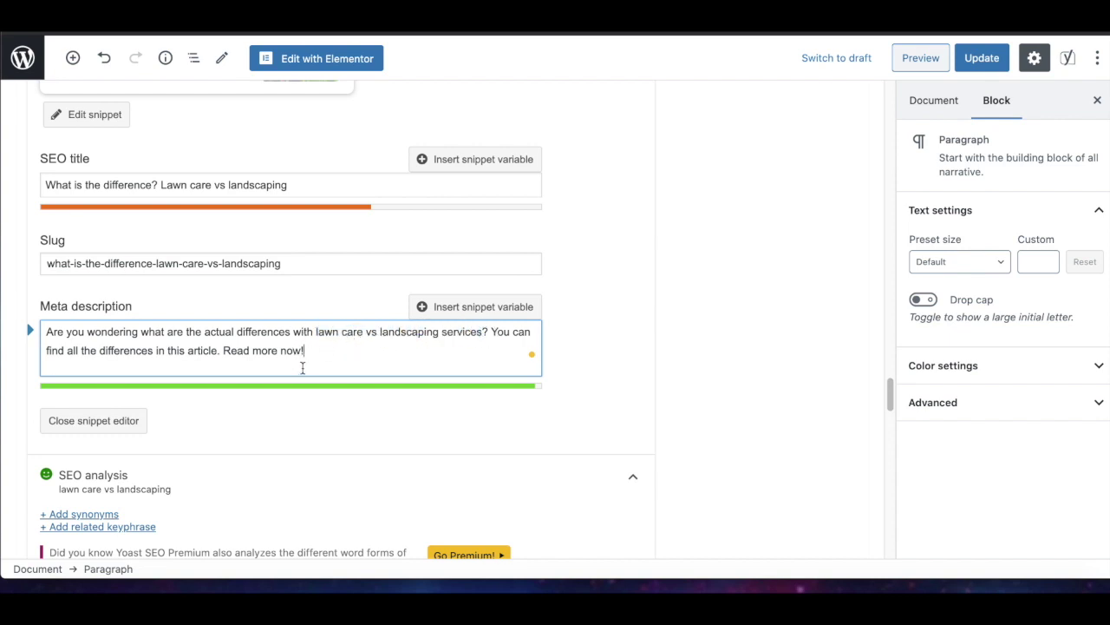
scroll(289, 437, up, 1)
scroll(289, 437, down, 4)
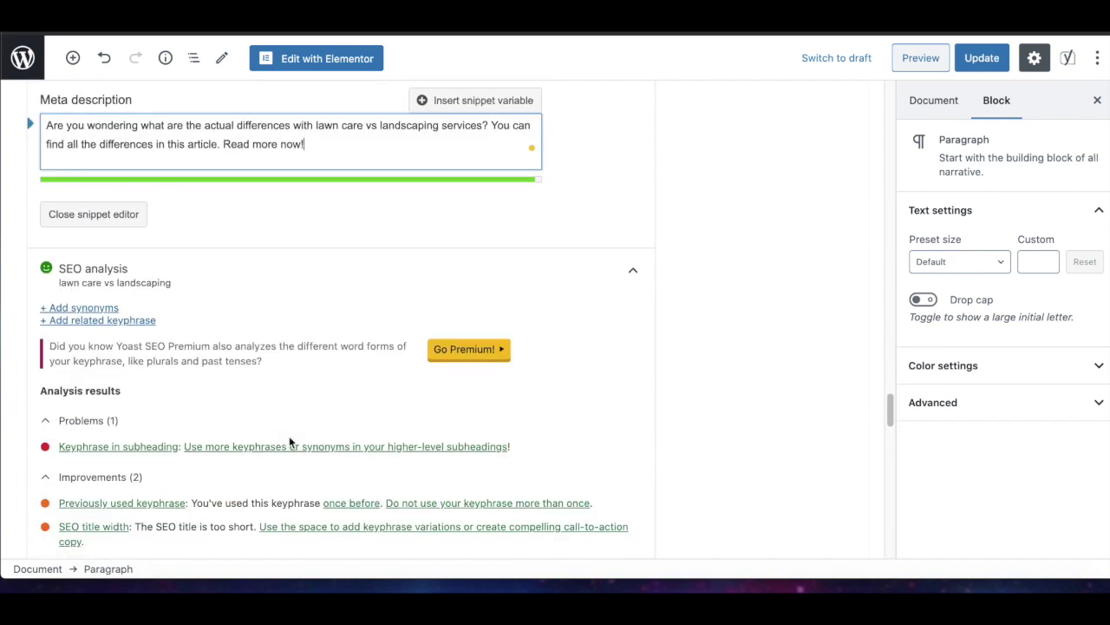
scroll(99, 423, down, 2)
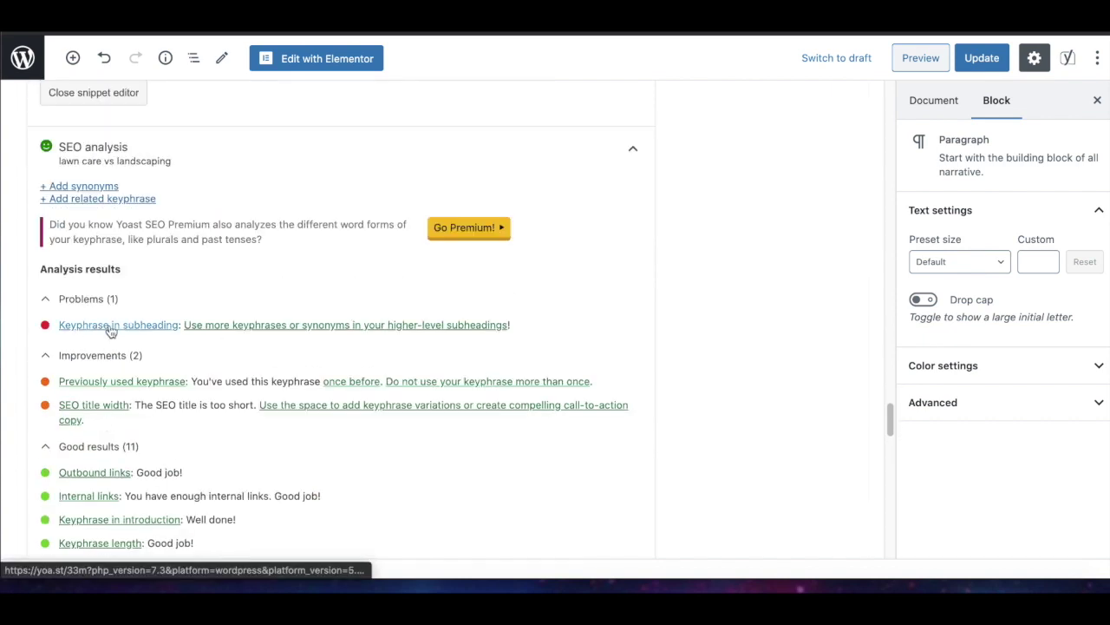
scroll(447, 348, up, 1)
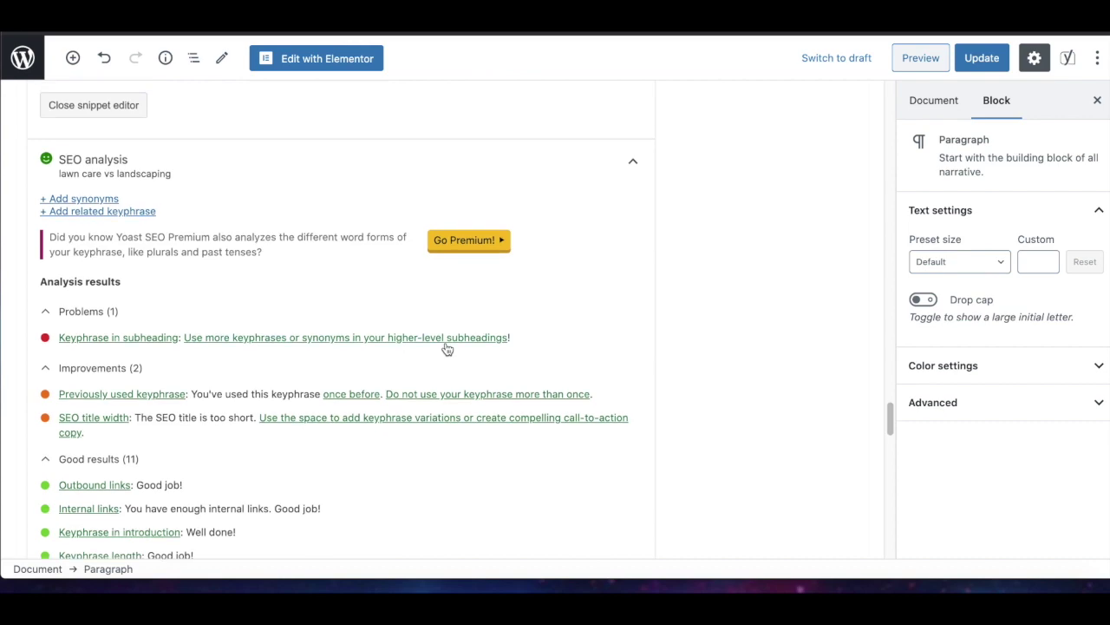
- Replace the post title with "Lawn Care vs Landscaping: What Is The Difference? (5 Differences)"
scroll(446, 349, up, 4)
click(933, 99)
scroll(613, 409, up, 5)
scroll(613, 409, up, 15)
scroll(613, 408, up, 15)
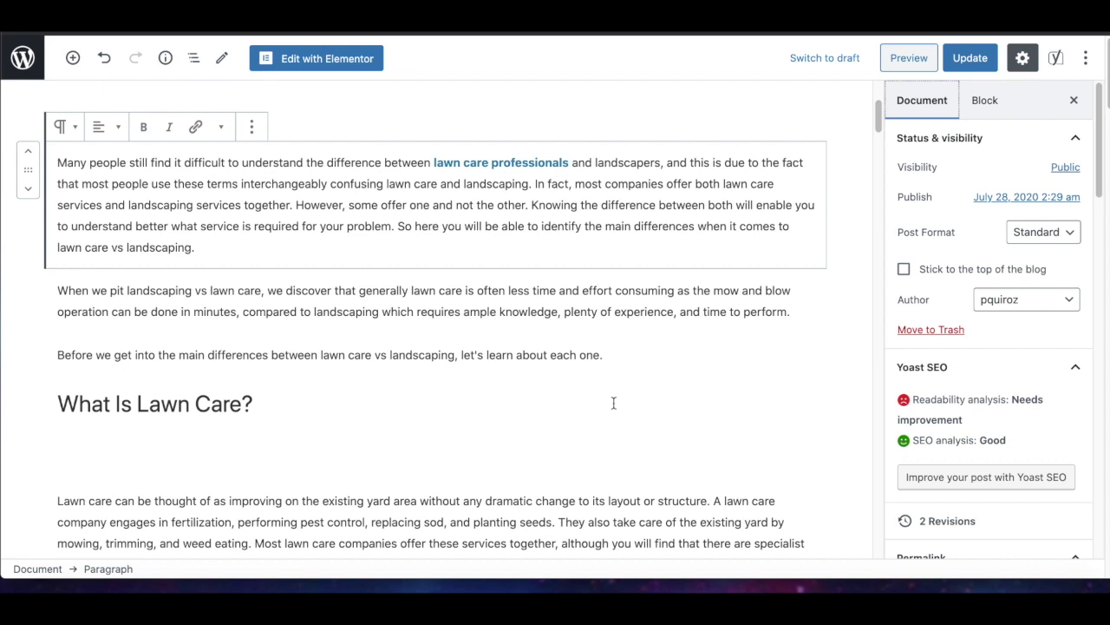
scroll(614, 403, up, 3)
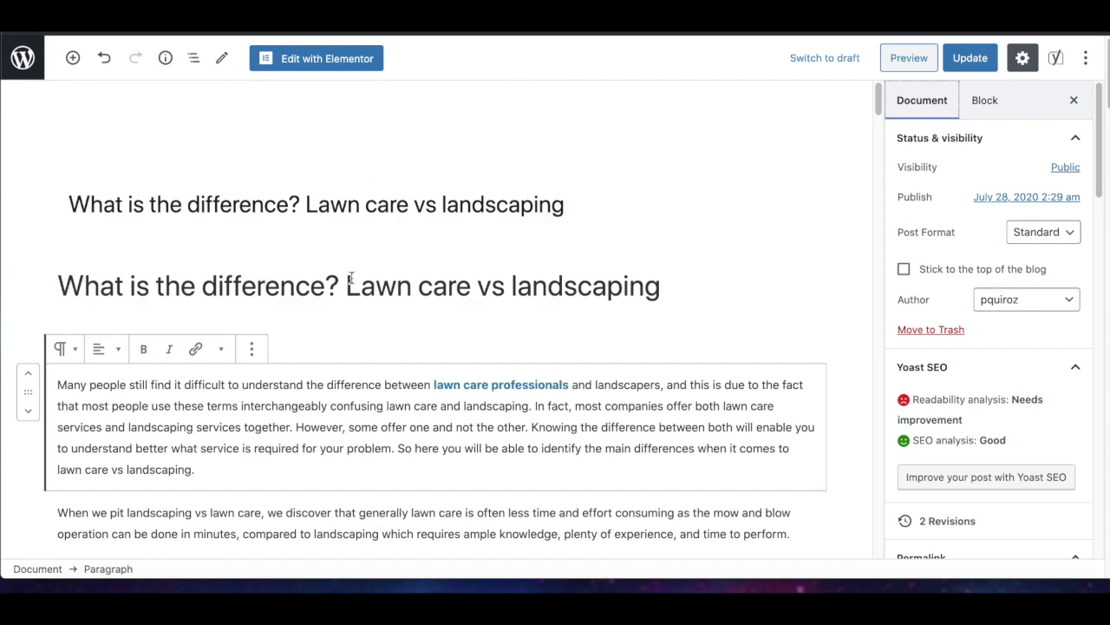
click(589, 295)
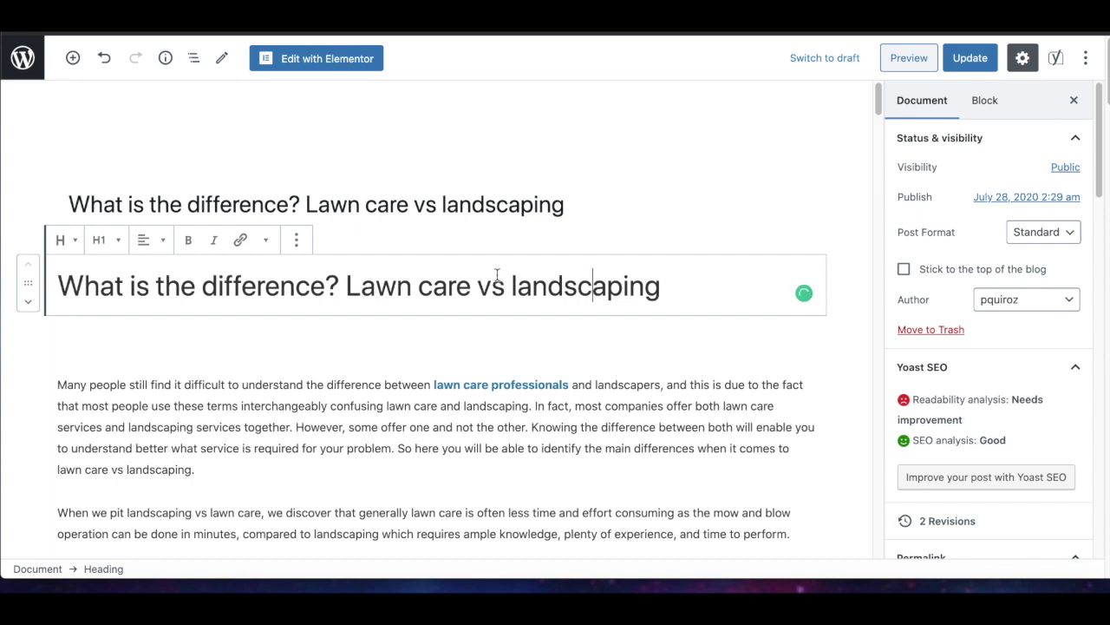
click(470, 206)
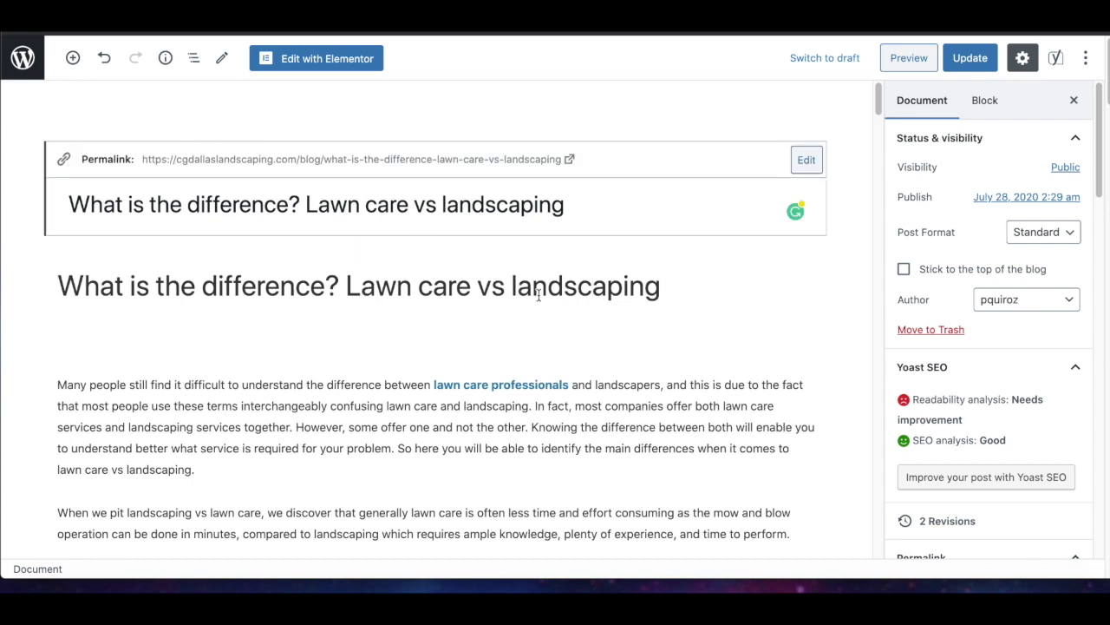
drag(70, 204, 319, 204)
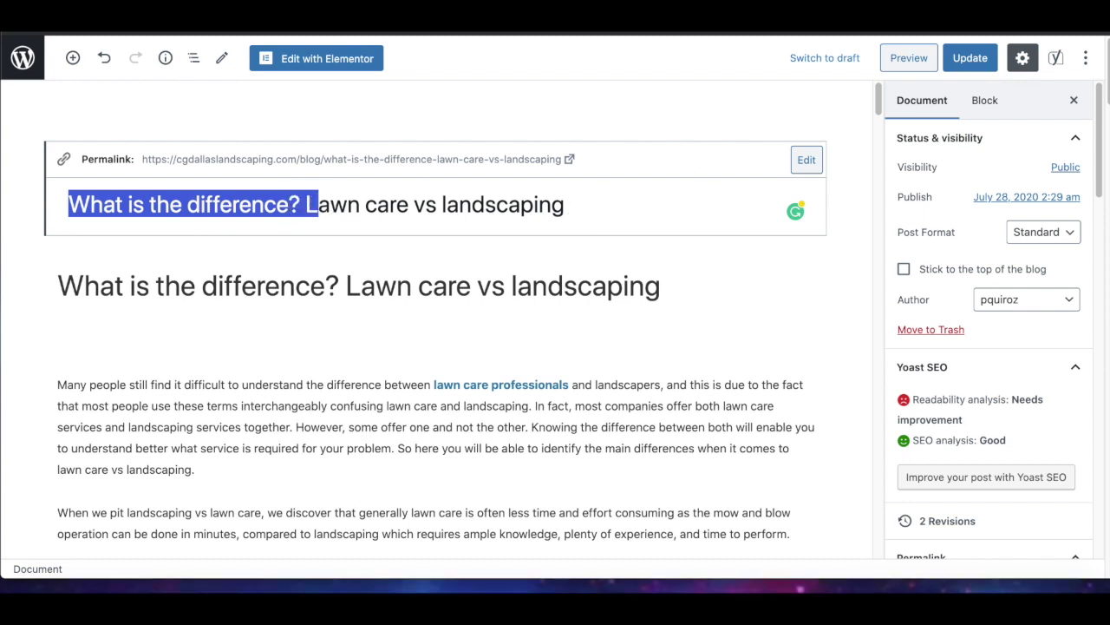
click(572, 207)
drag(572, 208, 307, 206)
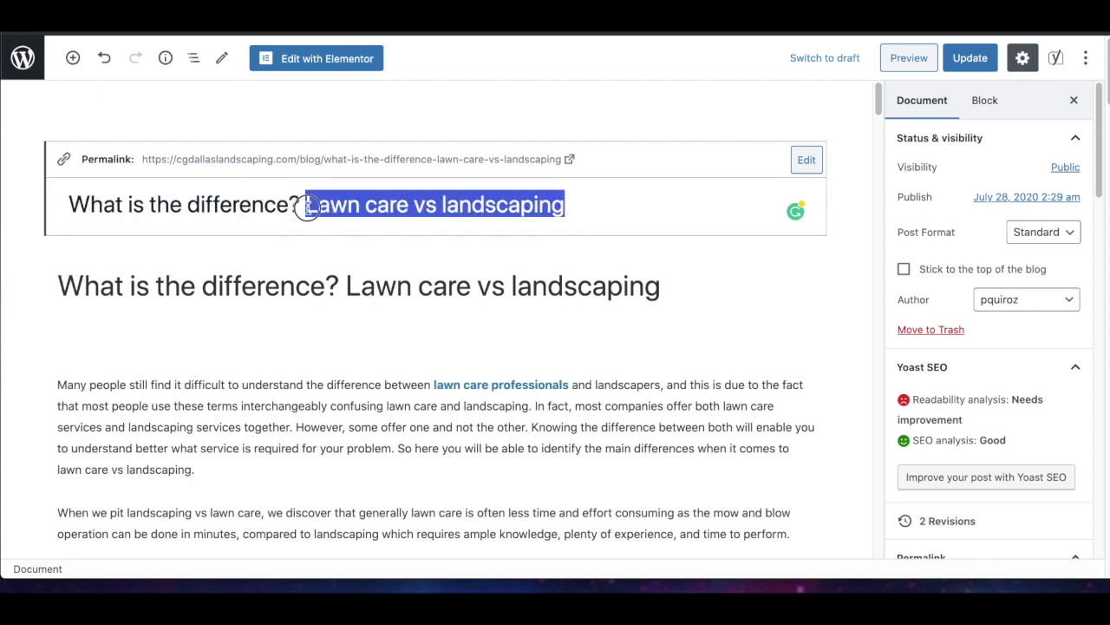
key(ctrl+a)
text(Lawn Care vs Landscaping: What Is The Difference? (5 Differences))
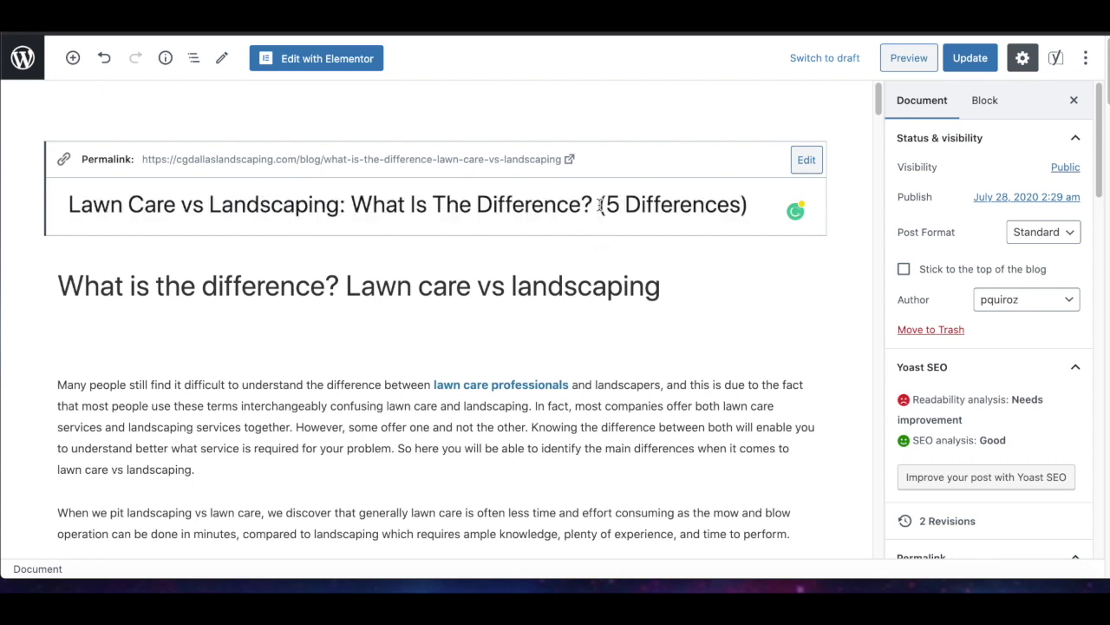
- Reread the new post title, examining the leading keyphrase and the "(5 Differences)" ending in parentheses
drag(427, 217, 339, 205)
click(67, 206)
click(81, 206)
drag(607, 205, 751, 207)
click(600, 210)
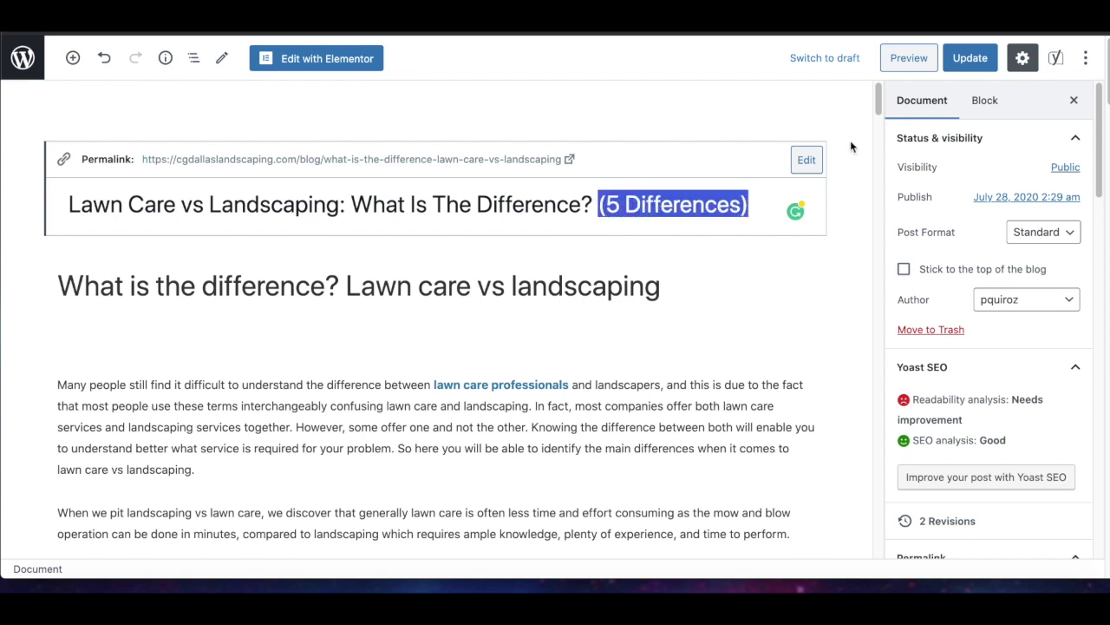
click(590, 200)
click(704, 206)
drag(745, 206, 603, 207)
click(604, 207)
drag(599, 208, 750, 209)
click(749, 209)
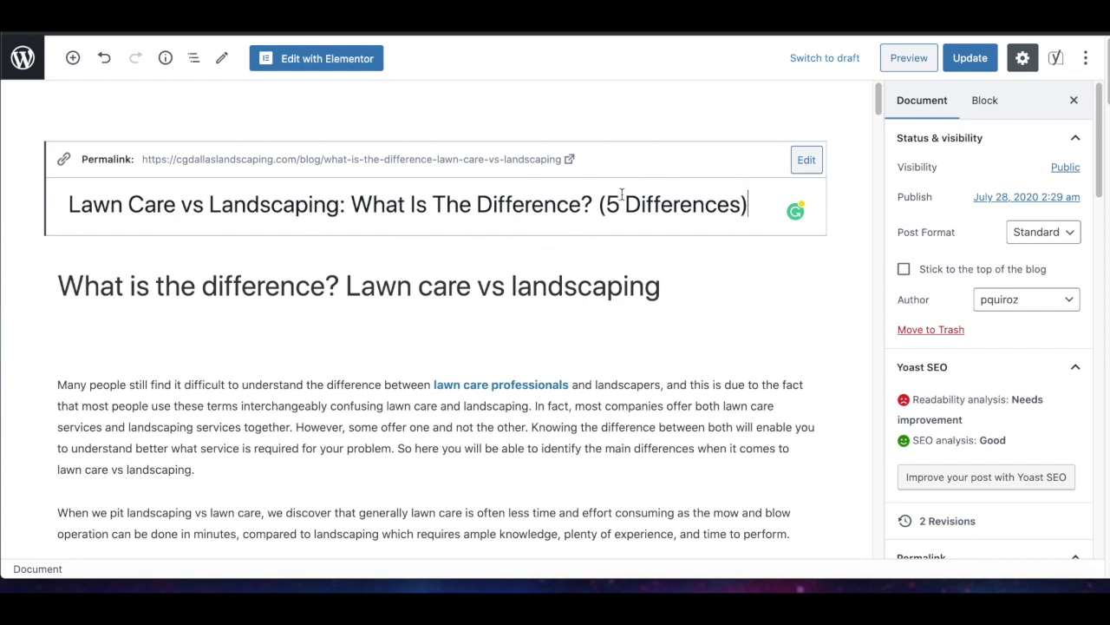
drag(751, 208, 599, 208)
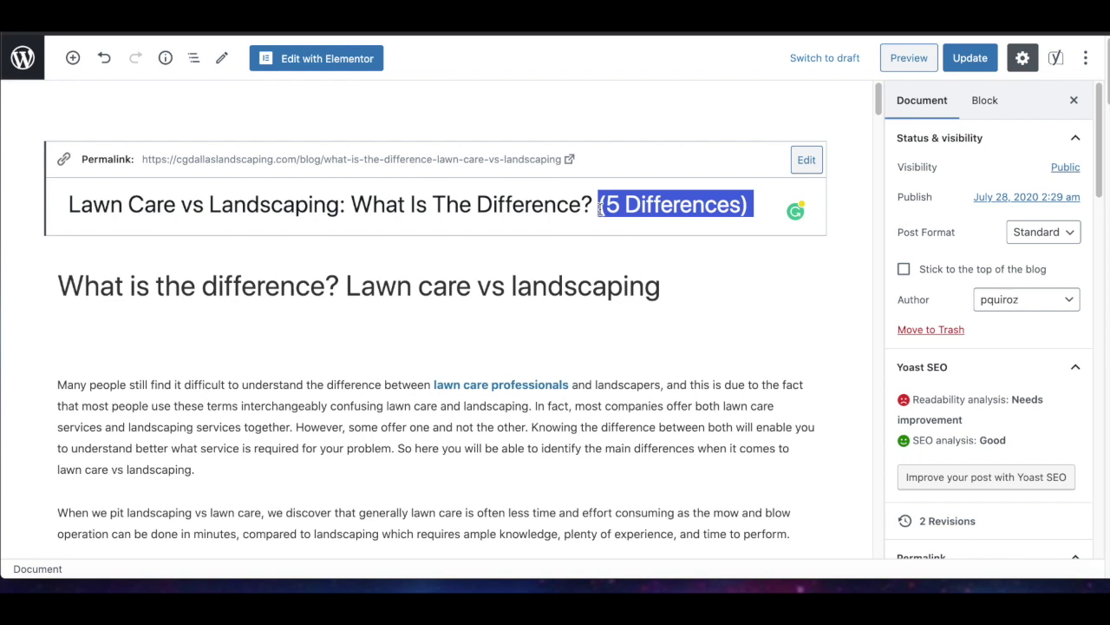
click(338, 204)
drag(339, 204, 51, 202)
- Copy the full post title and use it to replace the SEO title in the Yoast snippet editor
triple_click(282, 204)
key(ctrl+c)
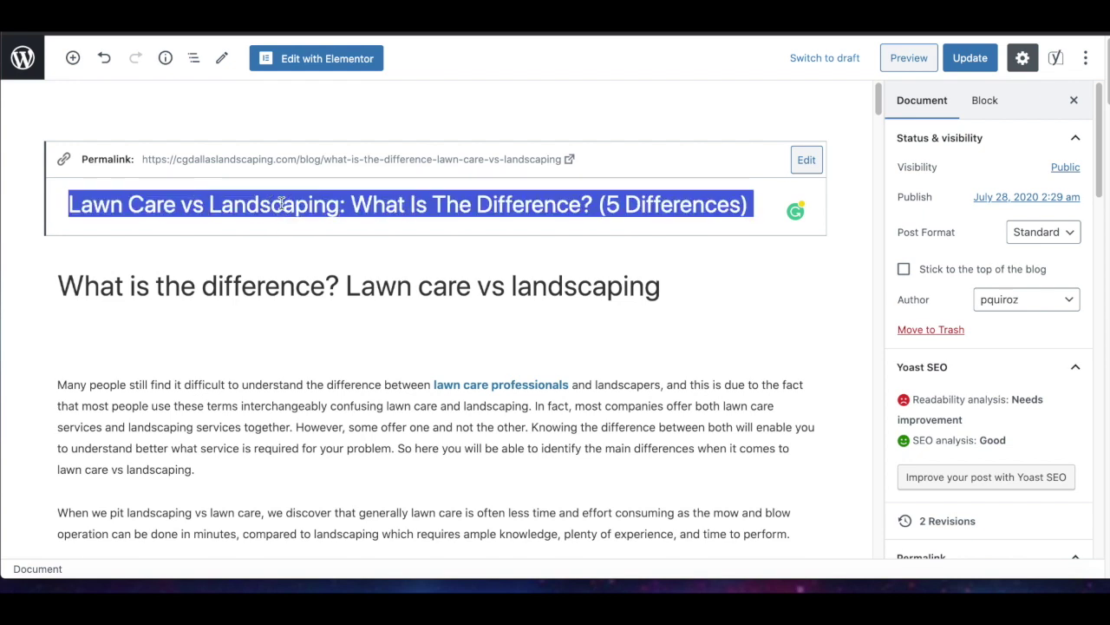
scroll(317, 286, down, 20)
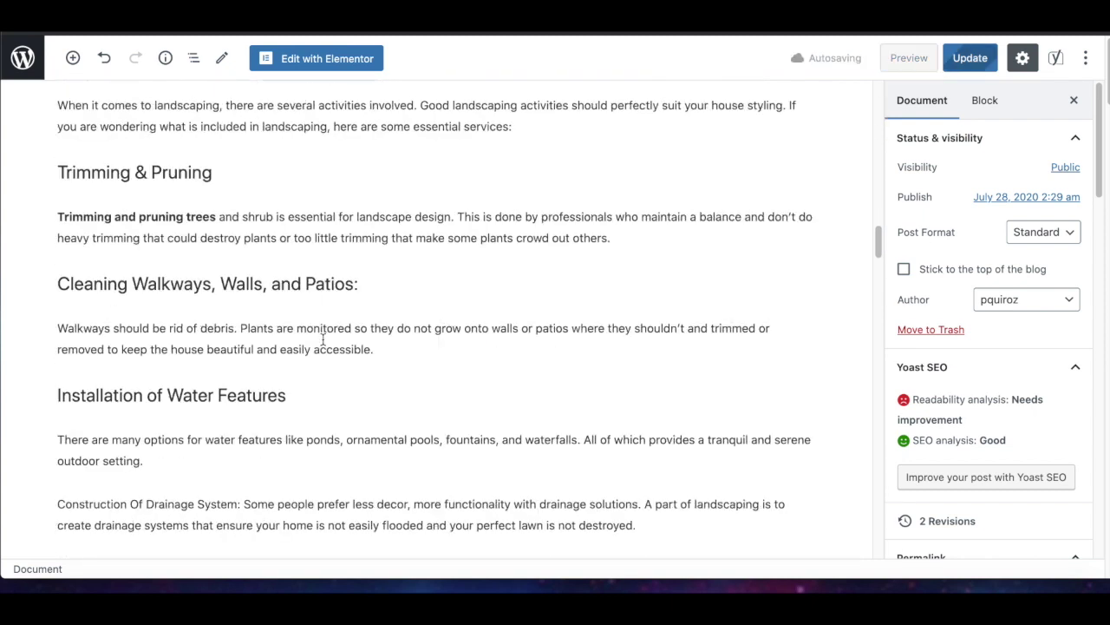
scroll(322, 339, down, 15)
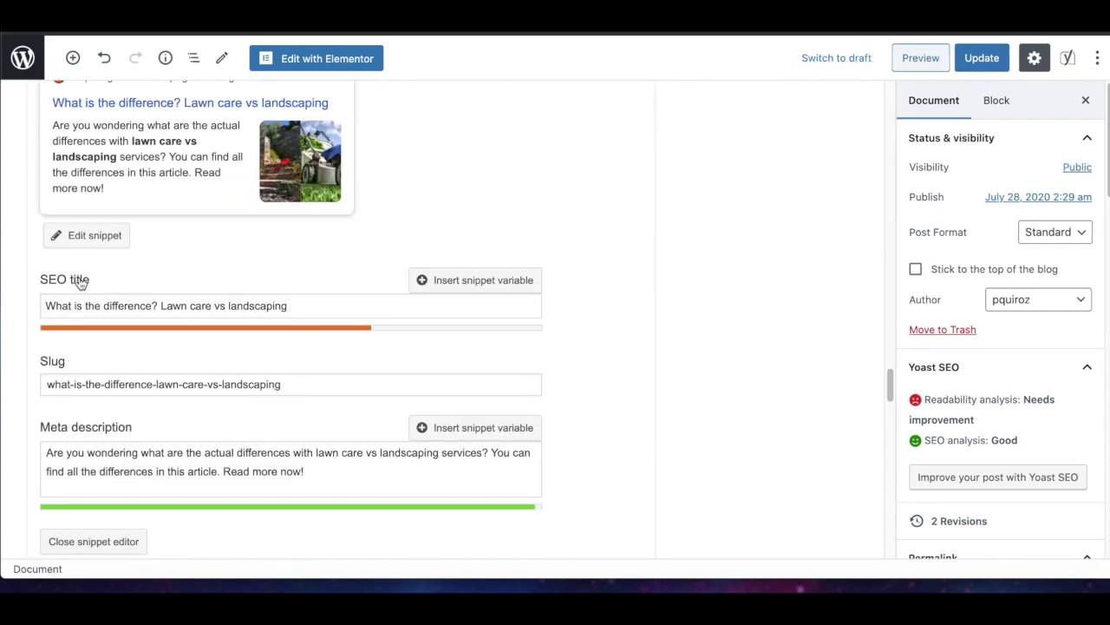
scroll(143, 306, down, 2)
scroll(143, 305, down, 5)
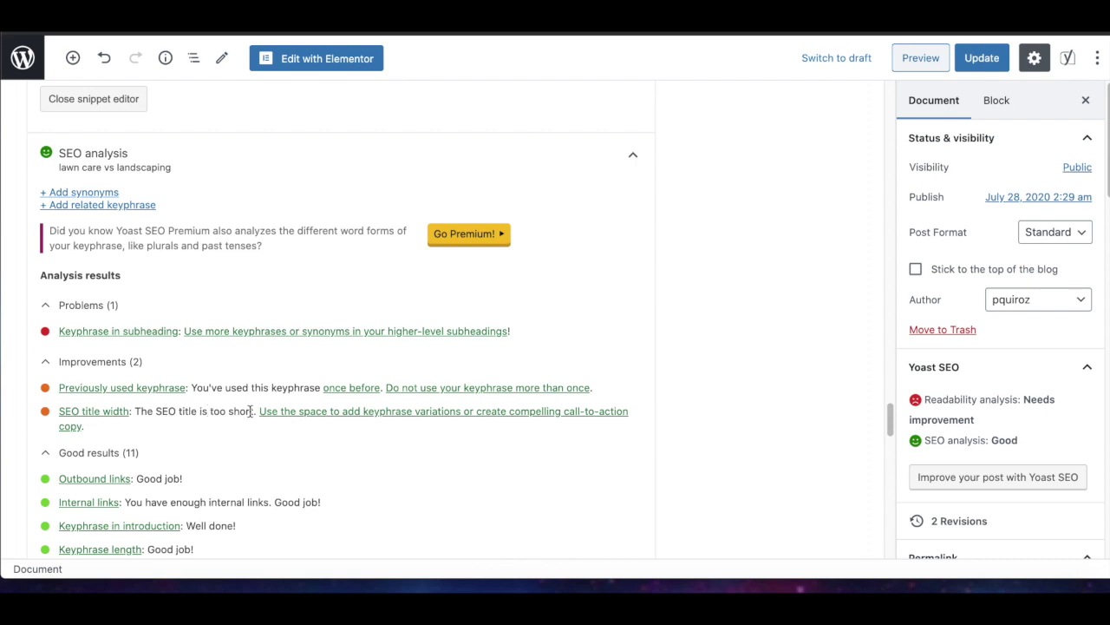
scroll(290, 417, up, 5)
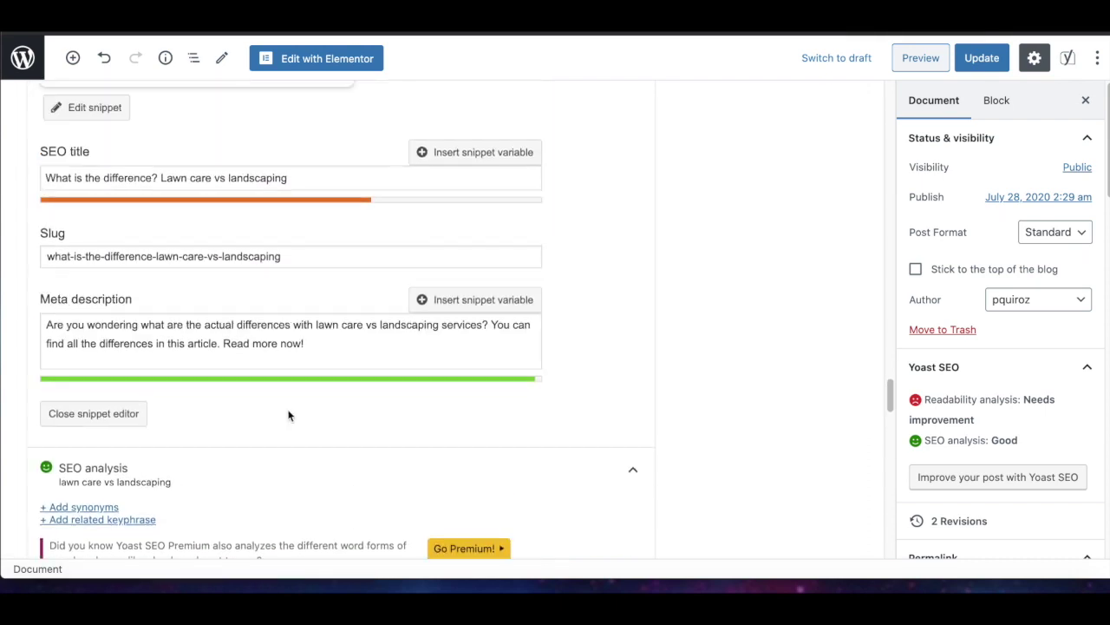
scroll(289, 415, up, 2)
drag(312, 297, 27, 295)
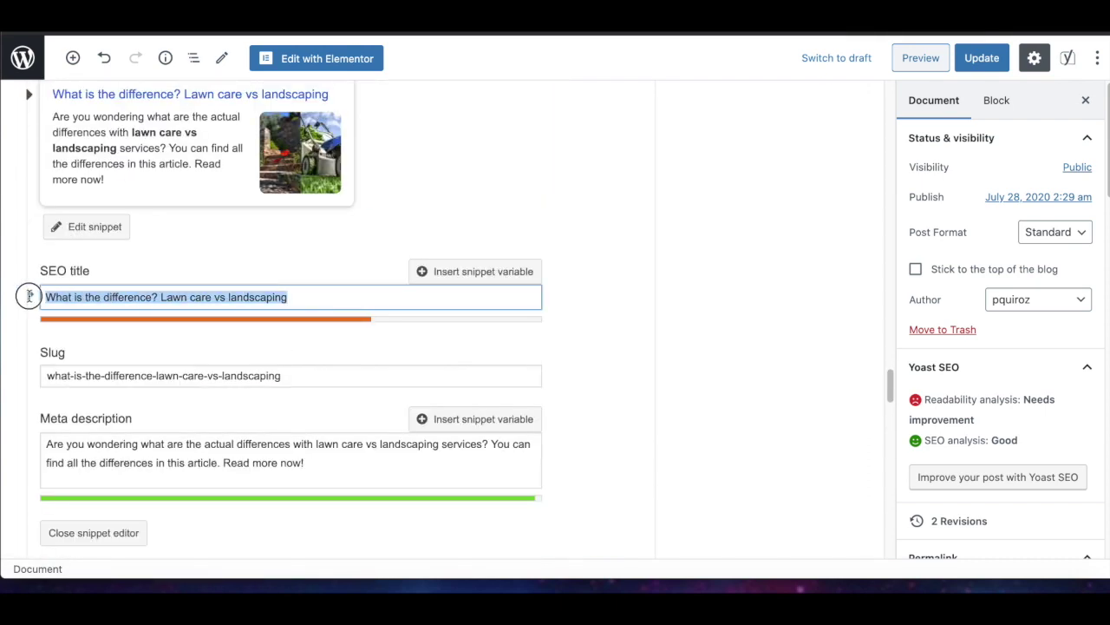
key(ctrl+v)
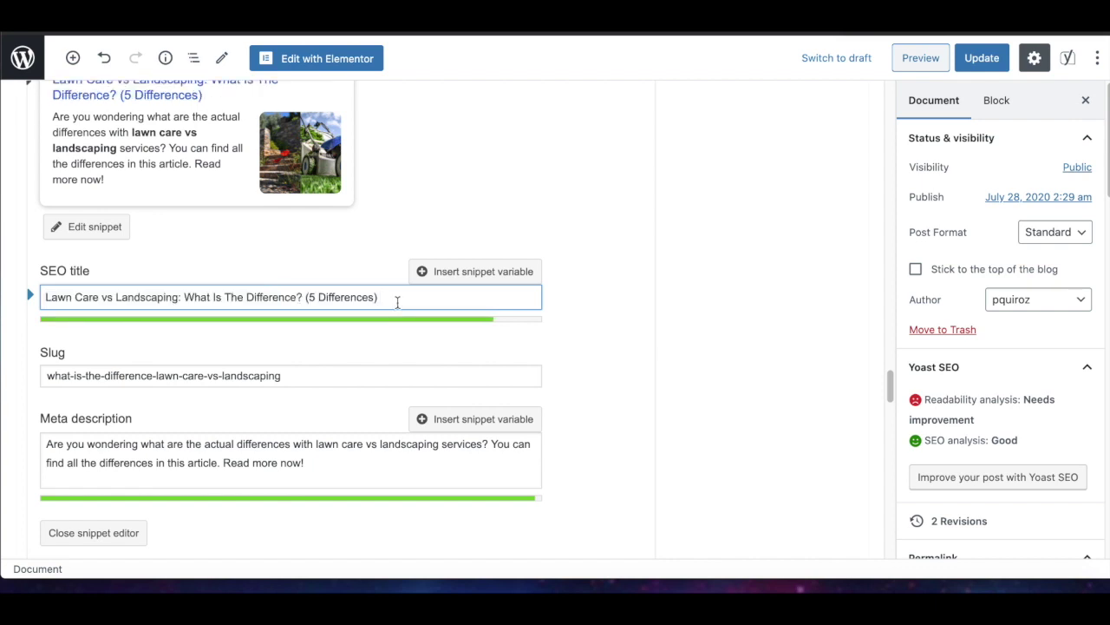
drag(401, 295, 42, 296)
click(120, 298)
- Check the Yoast SEO analysis for the SEO title width result and the remaining problems
scroll(359, 404, down, 8)
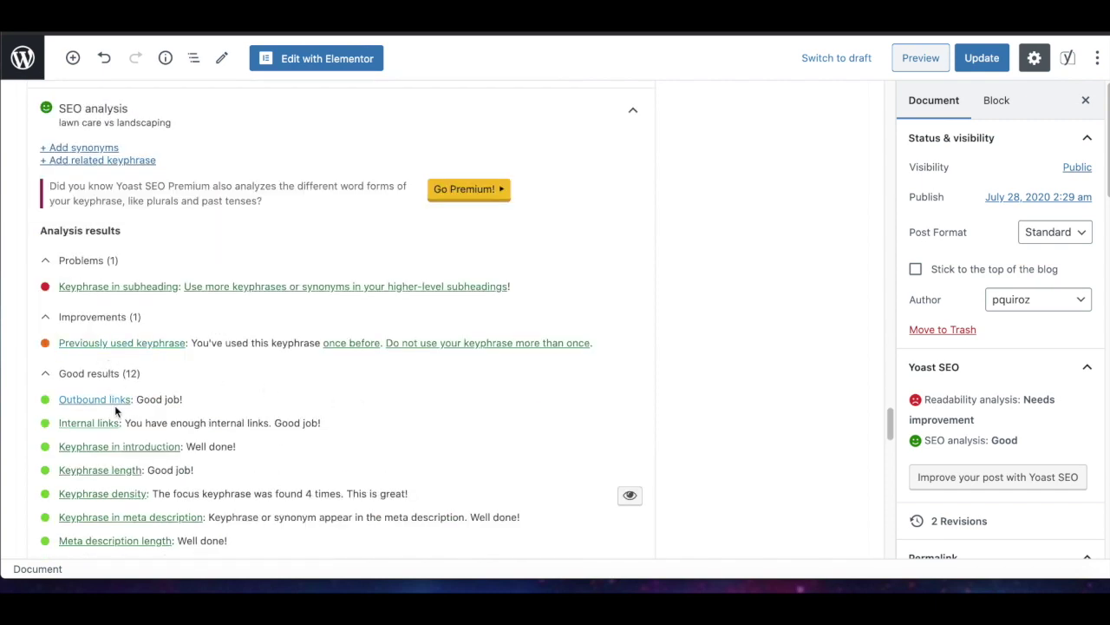
scroll(117, 411, down, 3)
mouse_move(876, 438)
mouse_down()
mouse_move(872, 471)
mouse_move(874, 419)
mouse_up()
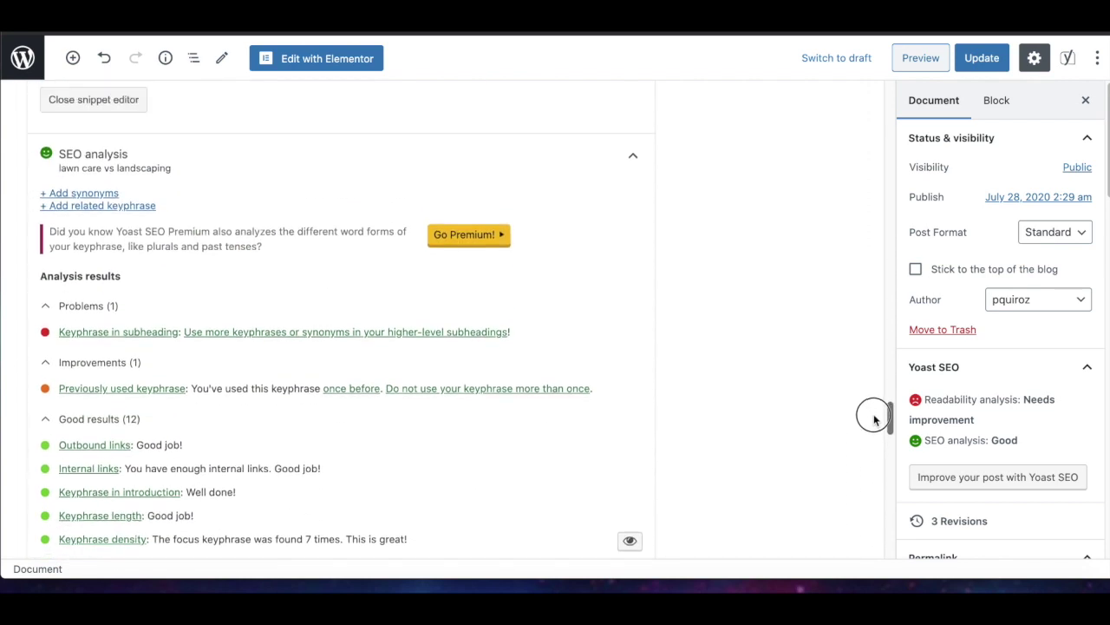